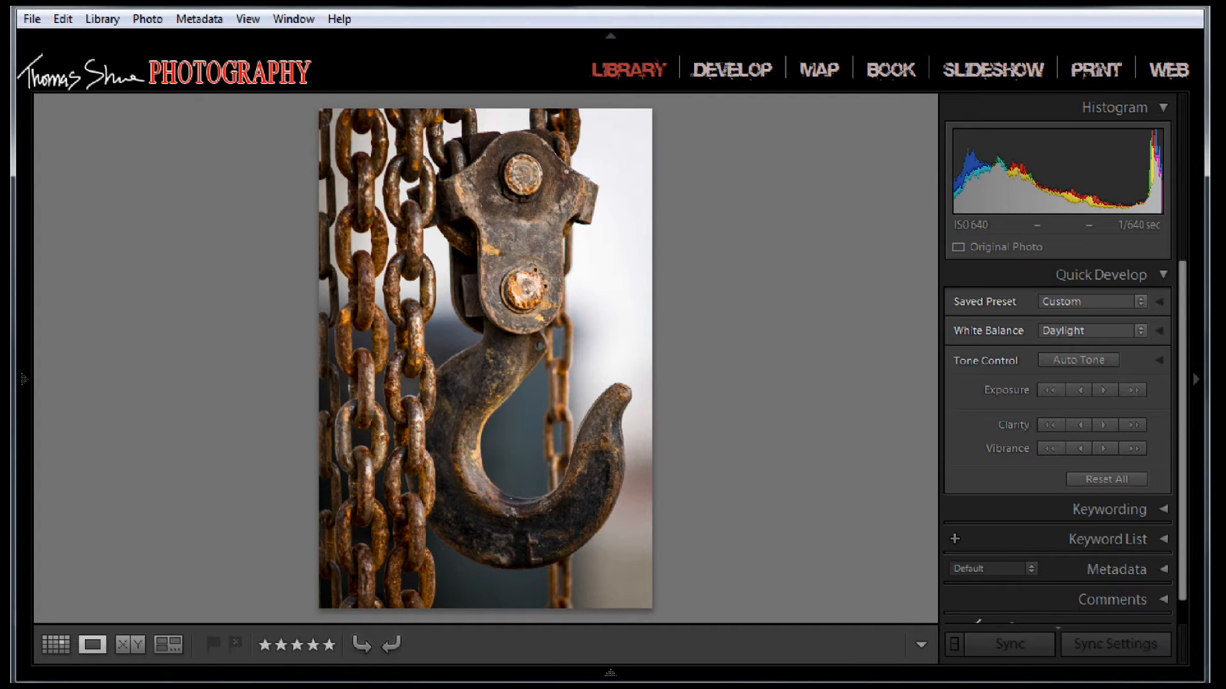
Switch to Photoshop, duplicate Layer 1 in the Untitled-1 document and hide the copy behind a black layer mask.
{"action": "key", "text": "alt+Tab"}
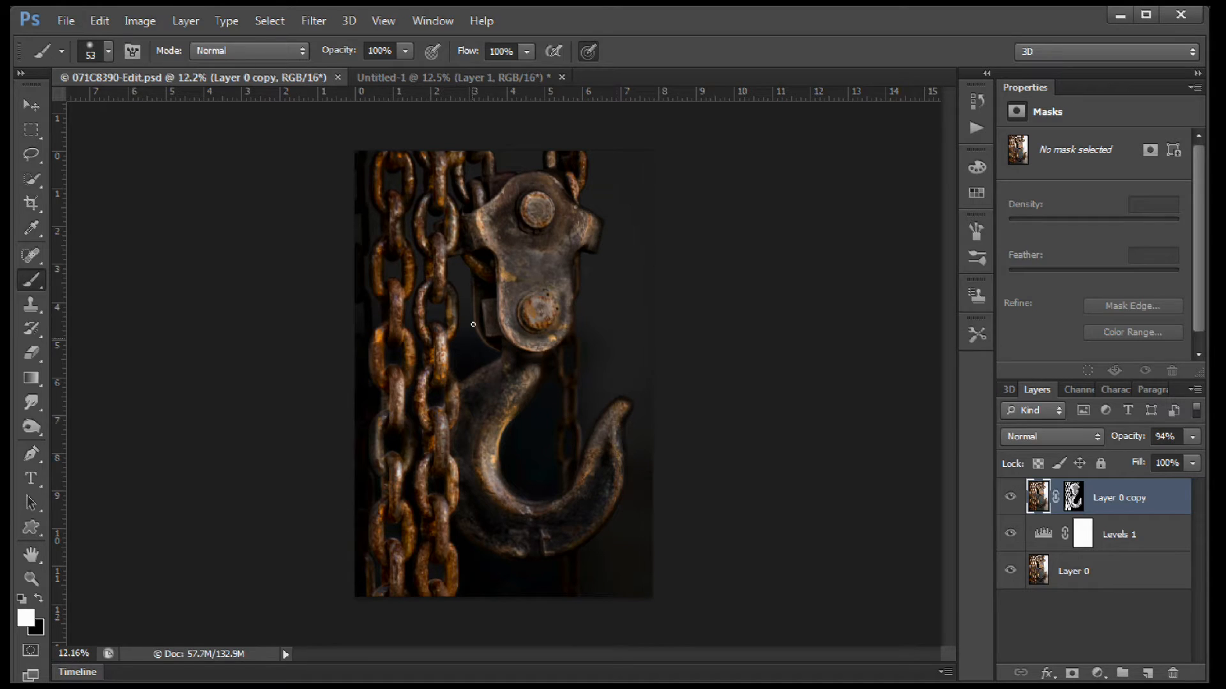
{"action": "left_click", "coordinate": [457, 76]}
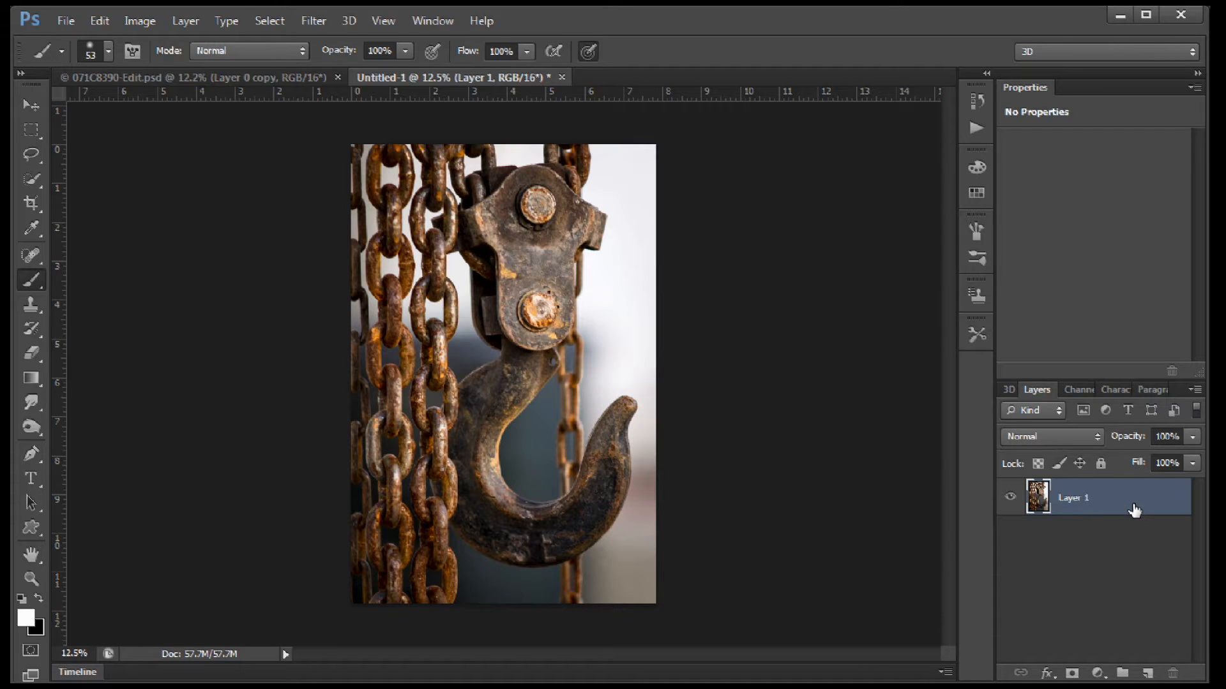
{"action": "key", "text": "ctrl+j"}
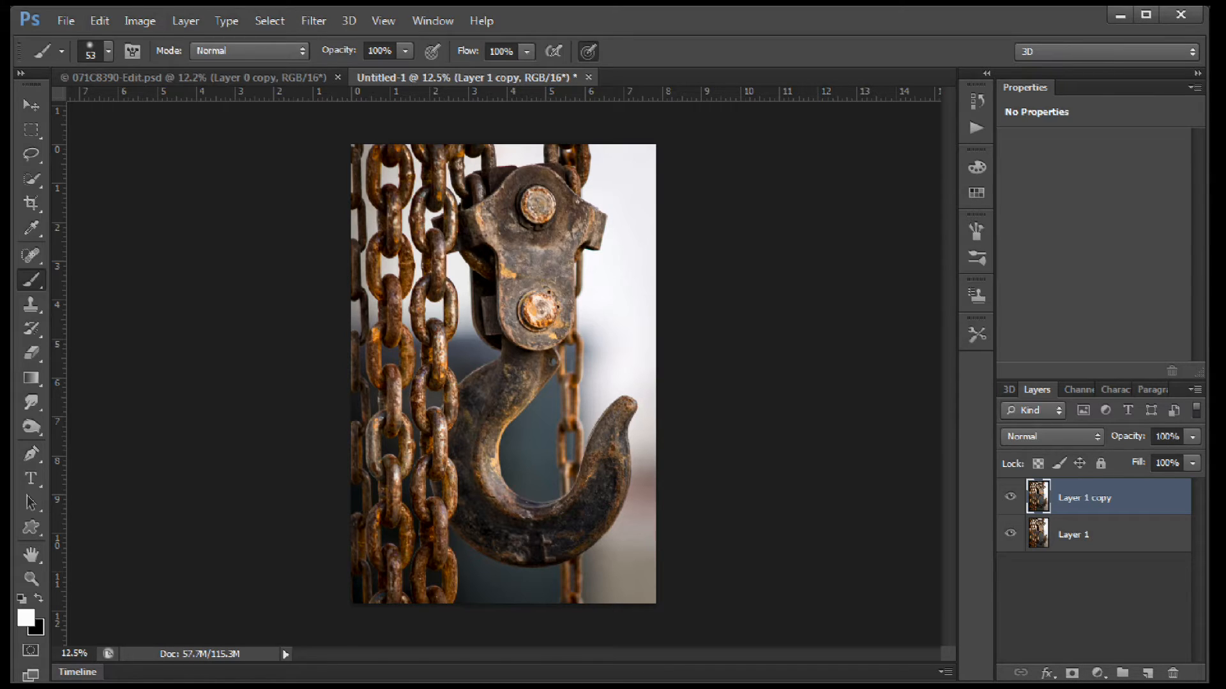
{"action": "left_click", "coordinate": [1073, 673], "text": "alt"}
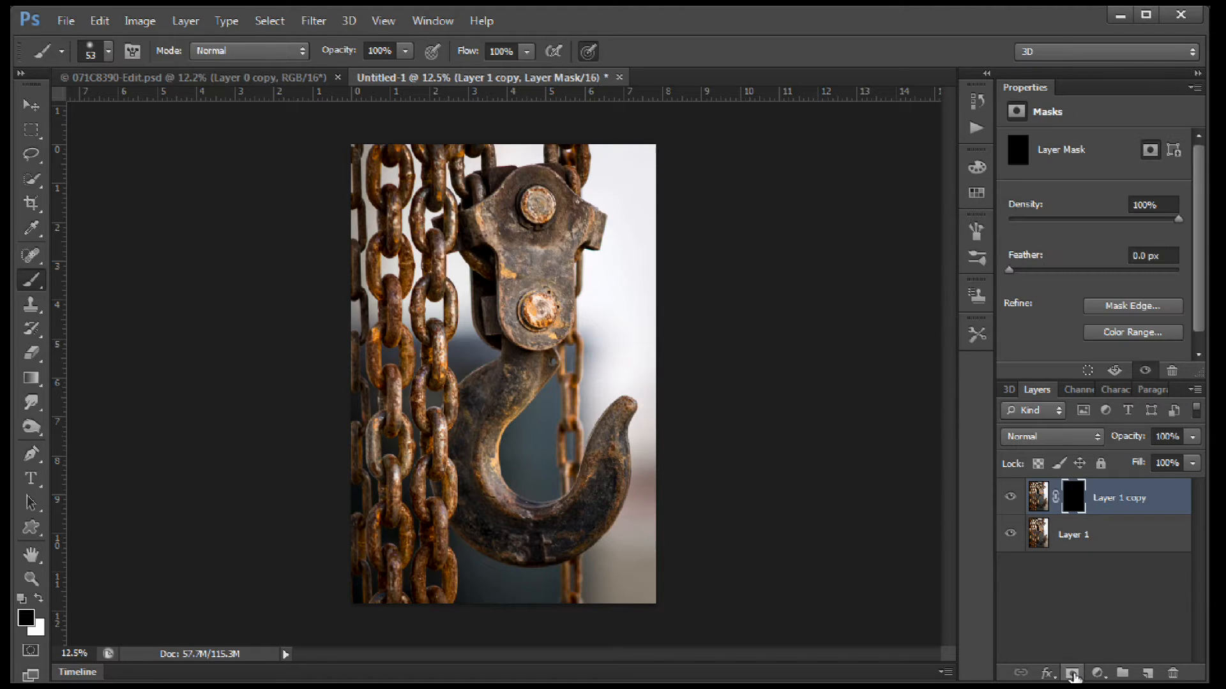
{"action": "left_click", "coordinate": [1010, 534]}
{"action": "left_click", "coordinate": [1010, 535]}
{"action": "left_click", "coordinate": [1010, 535]}
Add a Levels adjustment directly above Layer 1 and lower its white output level until the image is very dark.
{"action": "left_click", "coordinate": [1083, 536]}
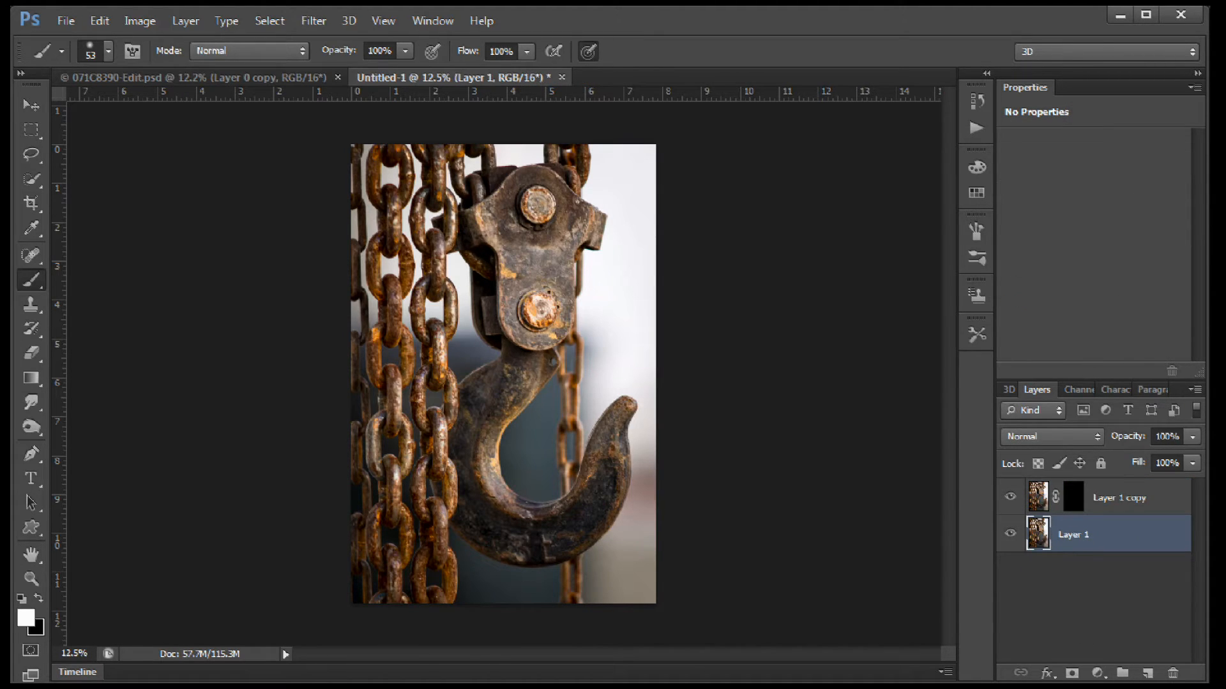
{"action": "left_click", "coordinate": [1097, 673]}
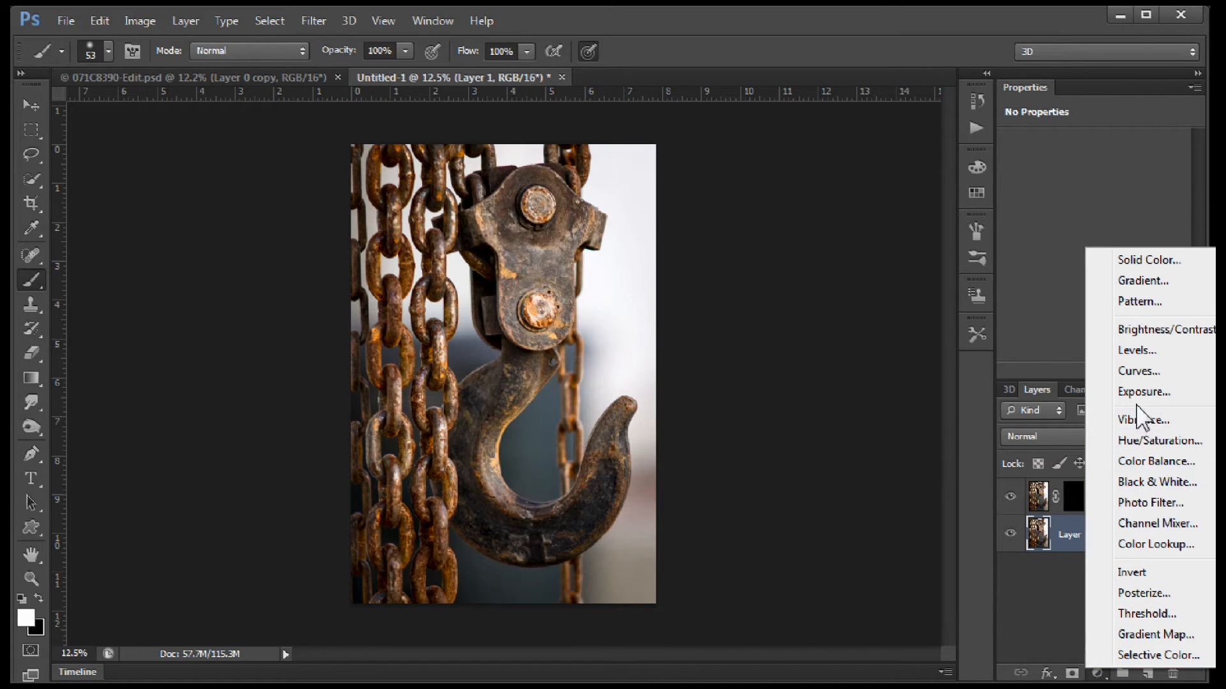
{"action": "left_click", "coordinate": [1128, 350]}
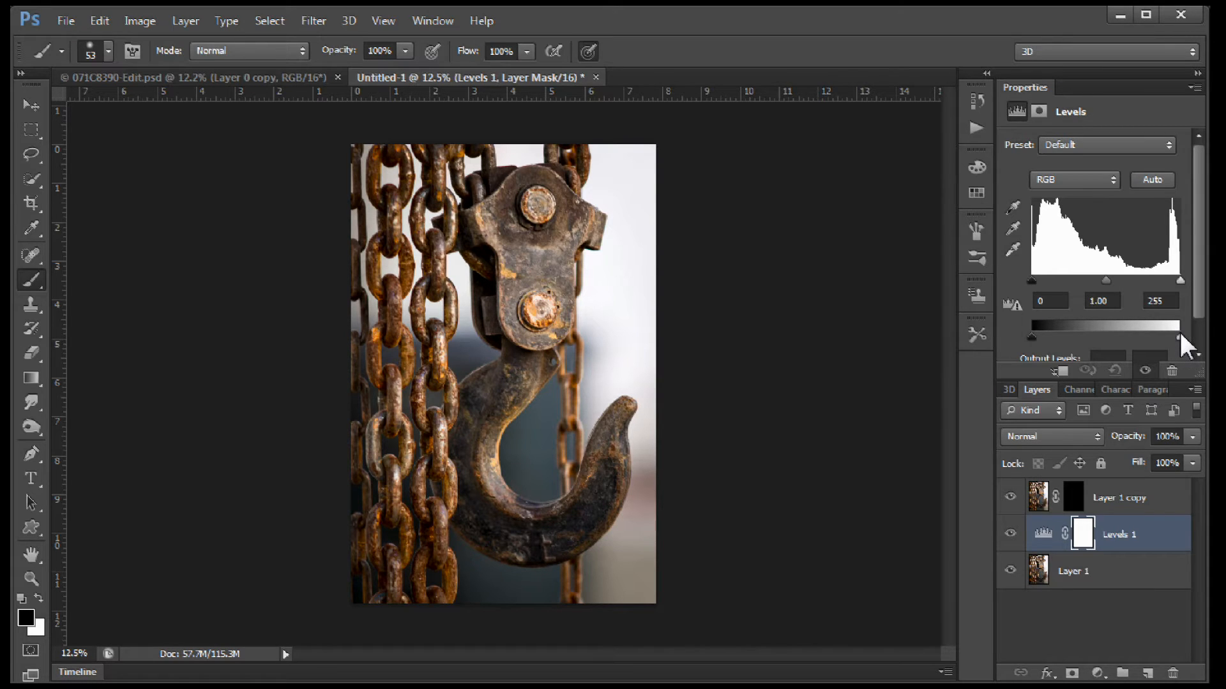
{"action": "left_click_drag", "start_coordinate": [1178, 336], "coordinate": [1052, 338]}
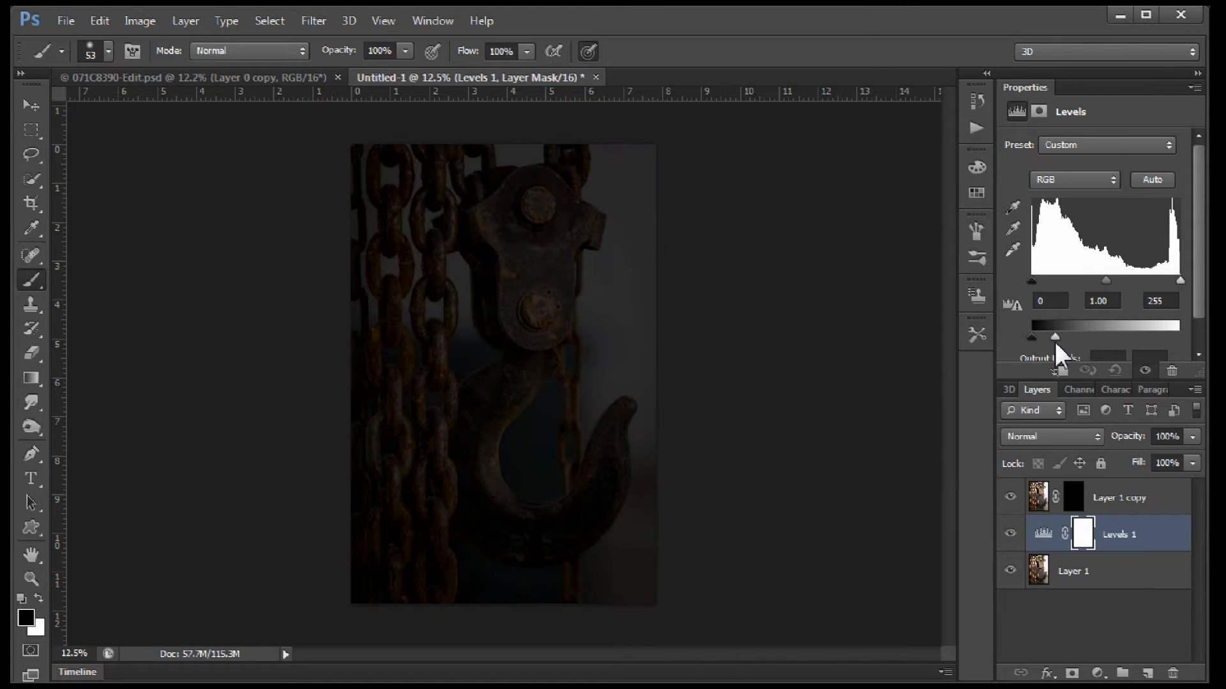
{"action": "left_click_drag", "start_coordinate": [1051, 340], "coordinate": [1056, 339]}
Paint white on the Layer 1 copy mask over the hook and the lower bolt using an enlarged soft brush.
{"action": "left_click", "coordinate": [1073, 497]}
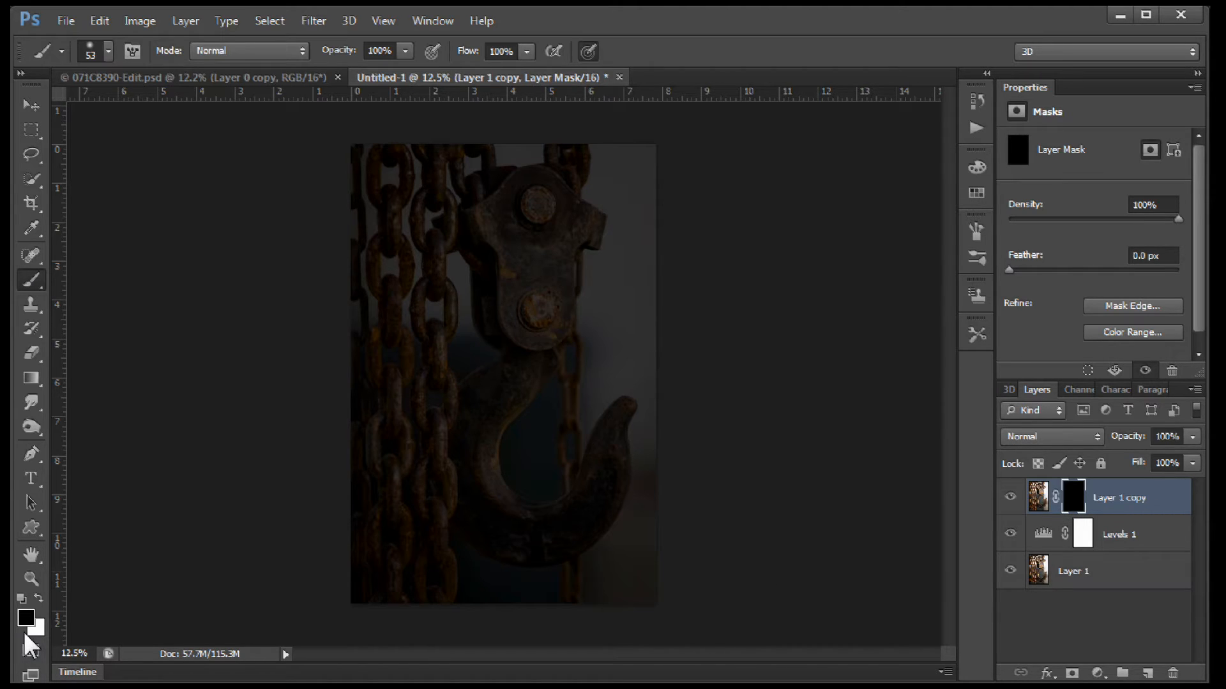
{"action": "key", "text": "x"}
{"action": "right_click", "coordinate": [504, 462], "text": "alt"}
{"action": "mouse_move", "coordinate": [490, 402]}
{"action": "left_mouse_down"}
{"action": "mouse_move", "coordinate": [512, 385]}
{"action": "mouse_move", "coordinate": [474, 431]}
{"action": "mouse_move", "coordinate": [505, 384]}
{"action": "mouse_move", "coordinate": [487, 409]}
{"action": "mouse_move", "coordinate": [474, 485]}
{"action": "mouse_move", "coordinate": [501, 530]}
{"action": "mouse_move", "coordinate": [561, 524]}
{"action": "mouse_move", "coordinate": [580, 503]}
{"action": "mouse_move", "coordinate": [608, 460]}
{"action": "mouse_move", "coordinate": [613, 408]}
{"action": "left_mouse_up"}
{"action": "left_click_drag", "start_coordinate": [542, 301], "coordinate": [540, 310]}
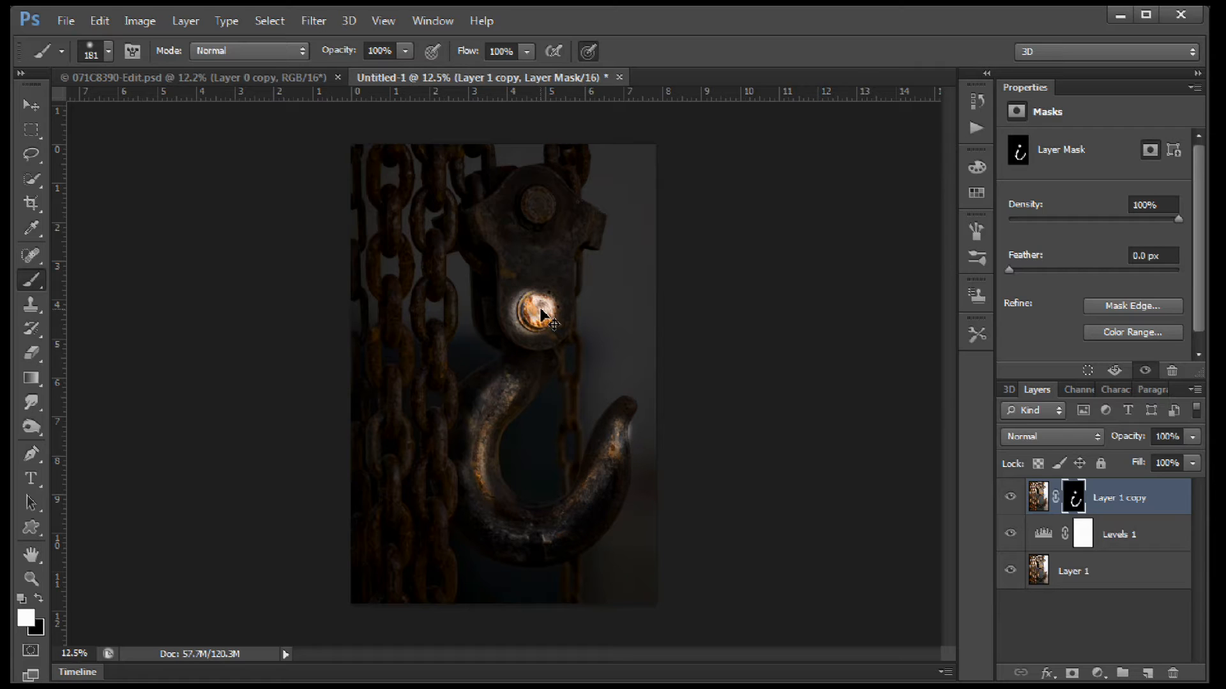
{"action": "key", "text": "ctrl+z"}
{"action": "left_click_drag", "start_coordinate": [540, 310], "coordinate": [532, 313]}
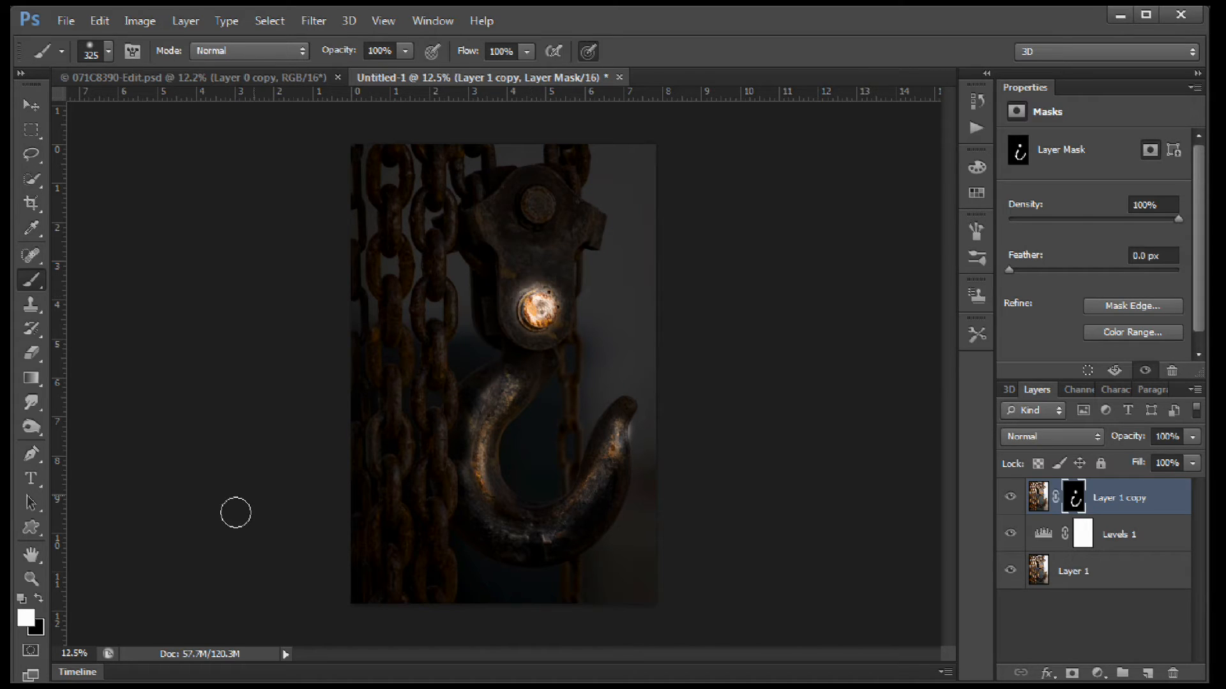
Brush white on the mask over the pulley block, the two front chains and the outer edge of the hook at size 325.
{"action": "mouse_move", "coordinate": [526, 223]}
{"action": "left_mouse_down"}
{"action": "mouse_move", "coordinate": [527, 194]}
{"action": "mouse_move", "coordinate": [496, 218]}
{"action": "mouse_move", "coordinate": [511, 282]}
{"action": "mouse_move", "coordinate": [528, 296]}
{"action": "mouse_move", "coordinate": [555, 230]}
{"action": "mouse_move", "coordinate": [556, 255]}
{"action": "left_mouse_up"}
{"action": "mouse_move", "coordinate": [433, 292]}
{"action": "left_mouse_down"}
{"action": "mouse_move", "coordinate": [439, 168]}
{"action": "mouse_move", "coordinate": [395, 163]}
{"action": "mouse_move", "coordinate": [382, 195]}
{"action": "mouse_move", "coordinate": [391, 291]}
{"action": "mouse_move", "coordinate": [389, 273]}
{"action": "mouse_move", "coordinate": [371, 484]}
{"action": "mouse_move", "coordinate": [400, 583]}
{"action": "mouse_move", "coordinate": [425, 600]}
{"action": "mouse_move", "coordinate": [446, 175]}
{"action": "mouse_move", "coordinate": [400, 161]}
{"action": "mouse_move", "coordinate": [380, 183]}
{"action": "mouse_move", "coordinate": [394, 236]}
{"action": "mouse_move", "coordinate": [380, 580]}
{"action": "left_mouse_up"}
{"action": "mouse_move", "coordinate": [459, 416]}
{"action": "left_mouse_down"}
{"action": "mouse_move", "coordinate": [522, 322]}
{"action": "mouse_move", "coordinate": [493, 260]}
{"action": "mouse_move", "coordinate": [490, 311]}
{"action": "mouse_move", "coordinate": [493, 192]}
{"action": "mouse_move", "coordinate": [582, 168]}
{"action": "mouse_move", "coordinate": [561, 192]}
{"action": "mouse_move", "coordinate": [568, 232]}
{"action": "mouse_move", "coordinate": [596, 241]}
{"action": "mouse_move", "coordinate": [568, 266]}
{"action": "mouse_move", "coordinate": [541, 342]}
{"action": "mouse_move", "coordinate": [594, 476]}
{"action": "mouse_move", "coordinate": [516, 580]}
{"action": "left_mouse_up"}
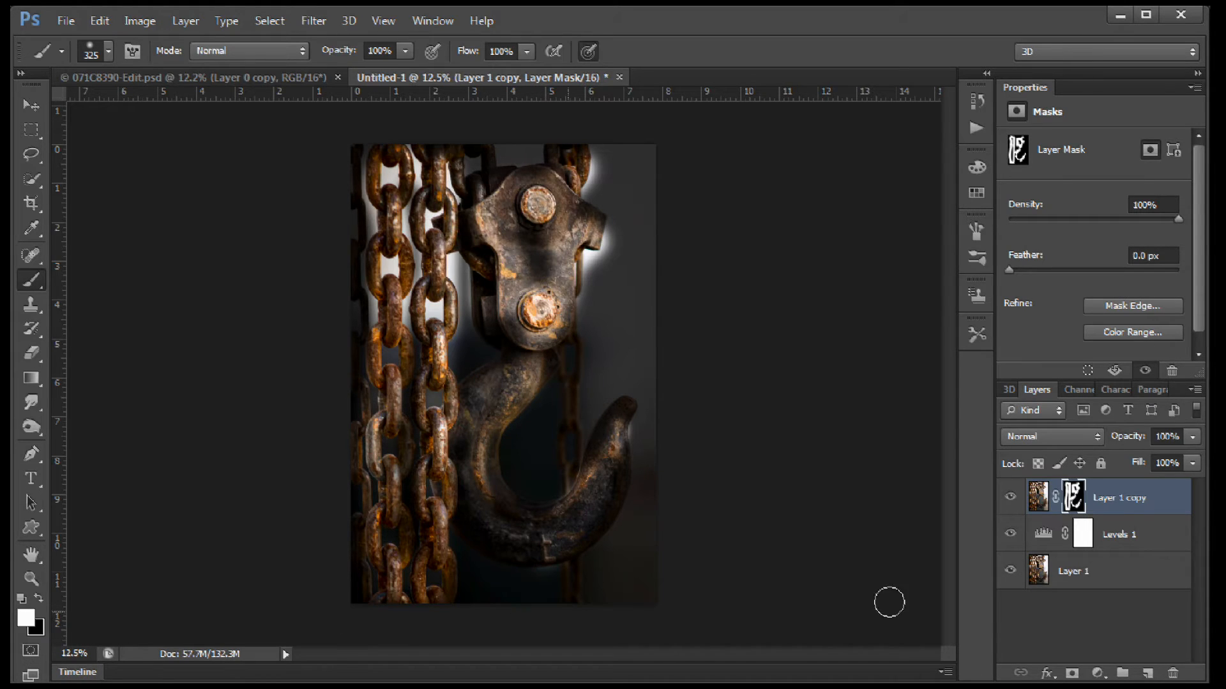
Paint black on the mask to darken the bright halo in the background around the pulley block and hook tip.
{"action": "key", "text": "x"}
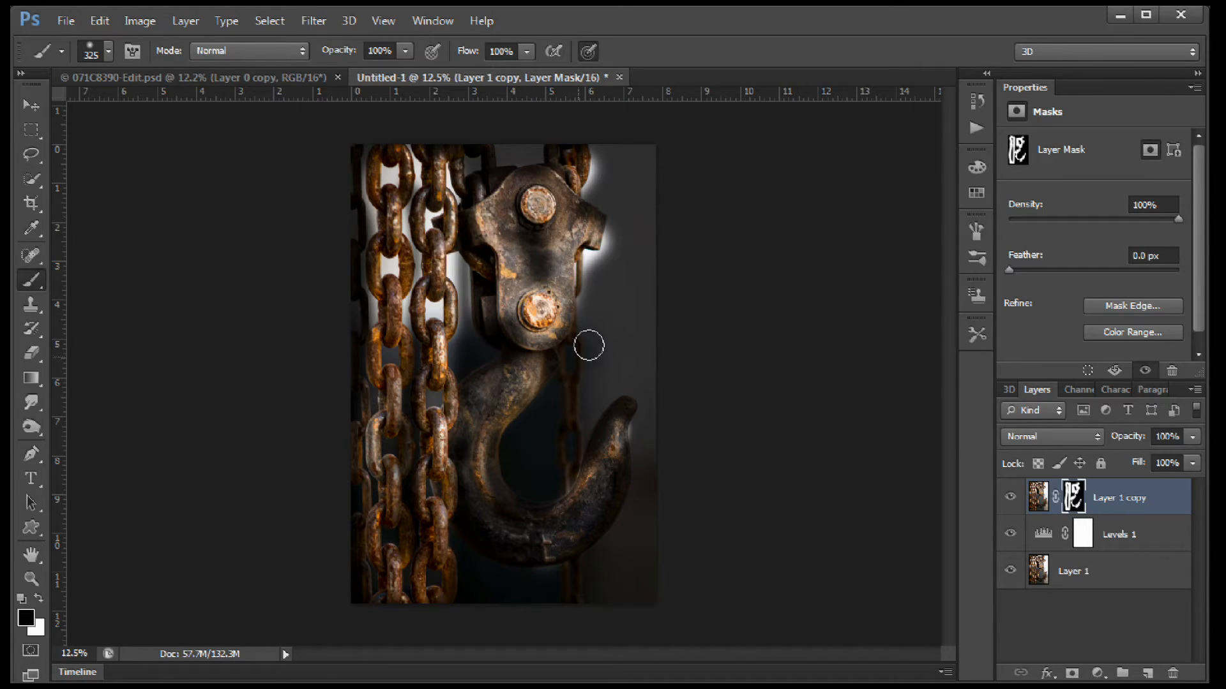
{"action": "mouse_move", "coordinate": [607, 276]}
{"action": "left_mouse_down"}
{"action": "mouse_move", "coordinate": [590, 300]}
{"action": "mouse_move", "coordinate": [619, 267]}
{"action": "mouse_move", "coordinate": [596, 192]}
{"action": "mouse_move", "coordinate": [600, 142]}
{"action": "mouse_move", "coordinate": [562, 135]}
{"action": "mouse_move", "coordinate": [527, 151]}
{"action": "left_mouse_up"}
{"action": "mouse_move", "coordinate": [597, 271]}
{"action": "left_mouse_down"}
{"action": "mouse_move", "coordinate": [614, 237]}
{"action": "mouse_move", "coordinate": [606, 296]}
{"action": "left_mouse_up"}
{"action": "left_click", "coordinate": [634, 437]}
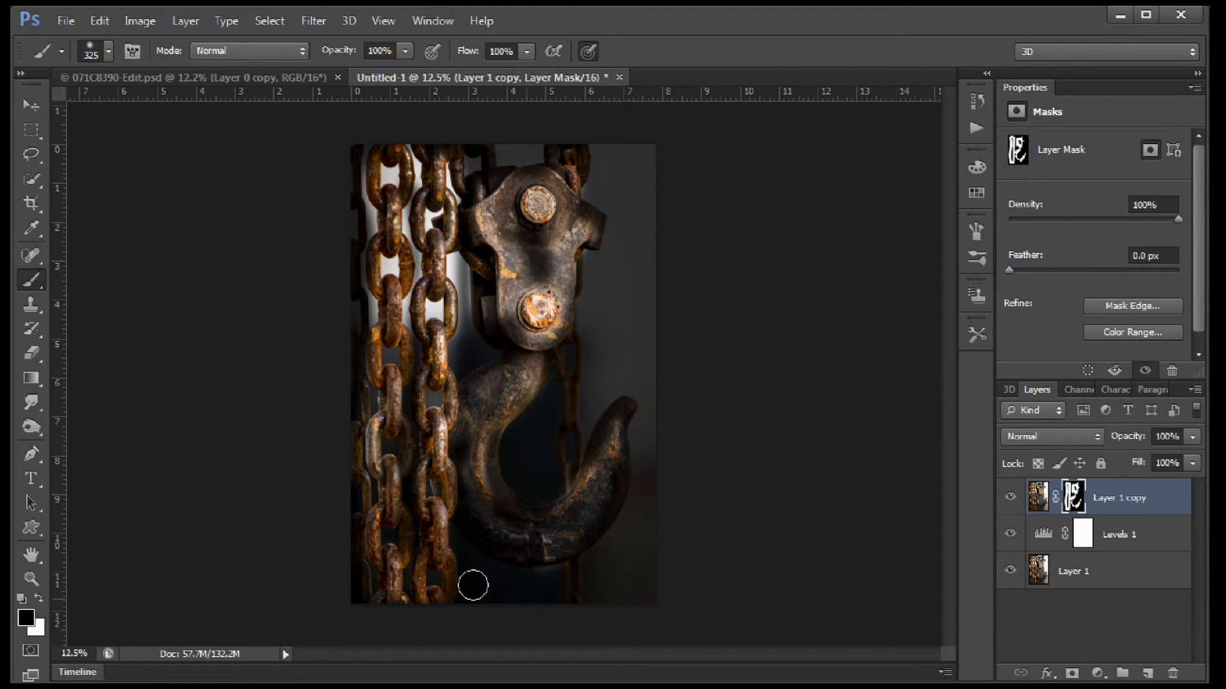
Paint black on the mask over the bright background between and inside the chain links, reducing the brush size to 165.
{"action": "left_click_drag", "start_coordinate": [453, 261], "coordinate": [436, 328]}
{"action": "mouse_move", "coordinate": [422, 240]}
{"action": "left_mouse_down"}
{"action": "mouse_move", "coordinate": [418, 179]}
{"action": "mouse_move", "coordinate": [404, 189]}
{"action": "mouse_move", "coordinate": [415, 160]}
{"action": "mouse_move", "coordinate": [402, 213]}
{"action": "mouse_move", "coordinate": [418, 265]}
{"action": "mouse_move", "coordinate": [404, 320]}
{"action": "mouse_move", "coordinate": [432, 397]}
{"action": "left_mouse_up"}
{"action": "right_click", "coordinate": [418, 178], "text": "alt"}
{"action": "mouse_move", "coordinate": [439, 292]}
{"action": "left_mouse_down"}
{"action": "mouse_move", "coordinate": [473, 273]}
{"action": "mouse_move", "coordinate": [454, 314]}
{"action": "mouse_move", "coordinate": [461, 359]}
{"action": "mouse_move", "coordinate": [460, 182]}
{"action": "mouse_move", "coordinate": [426, 198]}
{"action": "mouse_move", "coordinate": [403, 171]}
{"action": "mouse_move", "coordinate": [391, 184]}
{"action": "mouse_move", "coordinate": [368, 144]}
{"action": "mouse_move", "coordinate": [370, 232]}
{"action": "mouse_move", "coordinate": [357, 265]}
{"action": "mouse_move", "coordinate": [364, 305]}
{"action": "mouse_move", "coordinate": [394, 266]}
{"action": "mouse_move", "coordinate": [385, 254]}
{"action": "mouse_move", "coordinate": [395, 271]}
{"action": "mouse_move", "coordinate": [372, 330]}
{"action": "mouse_move", "coordinate": [387, 358]}
{"action": "left_mouse_up"}
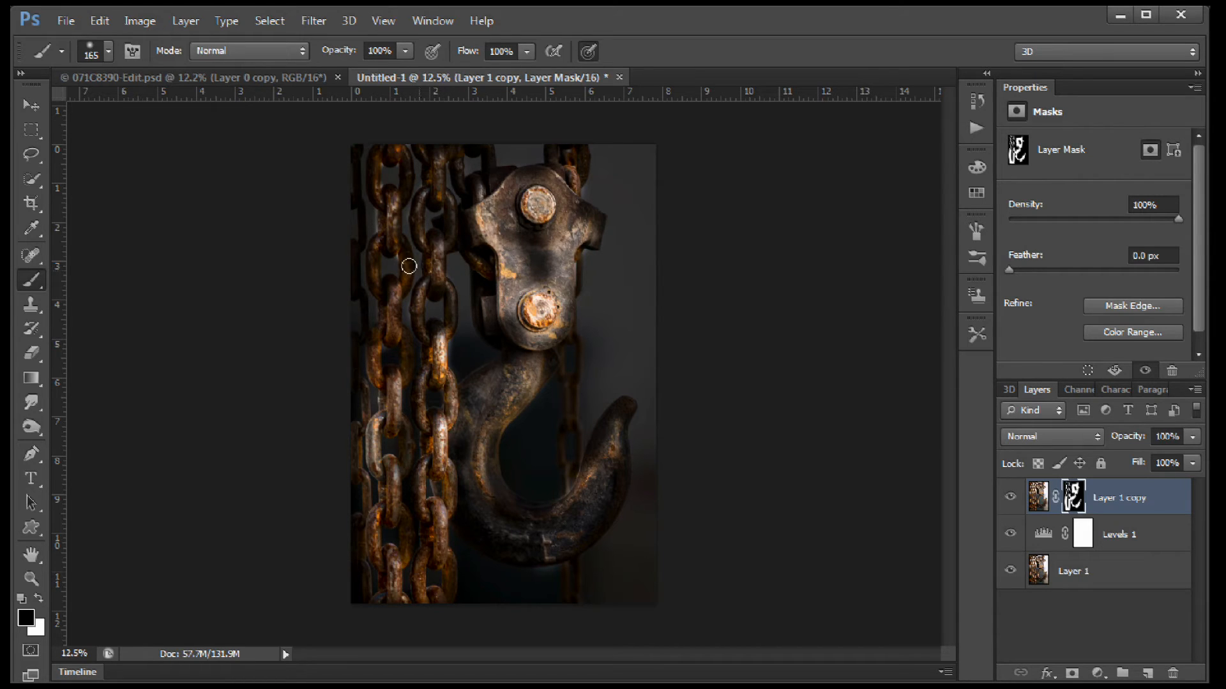
{"action": "left_click_drag", "start_coordinate": [377, 214], "coordinate": [375, 232]}
{"action": "left_click_drag", "start_coordinate": [361, 390], "coordinate": [374, 405]}
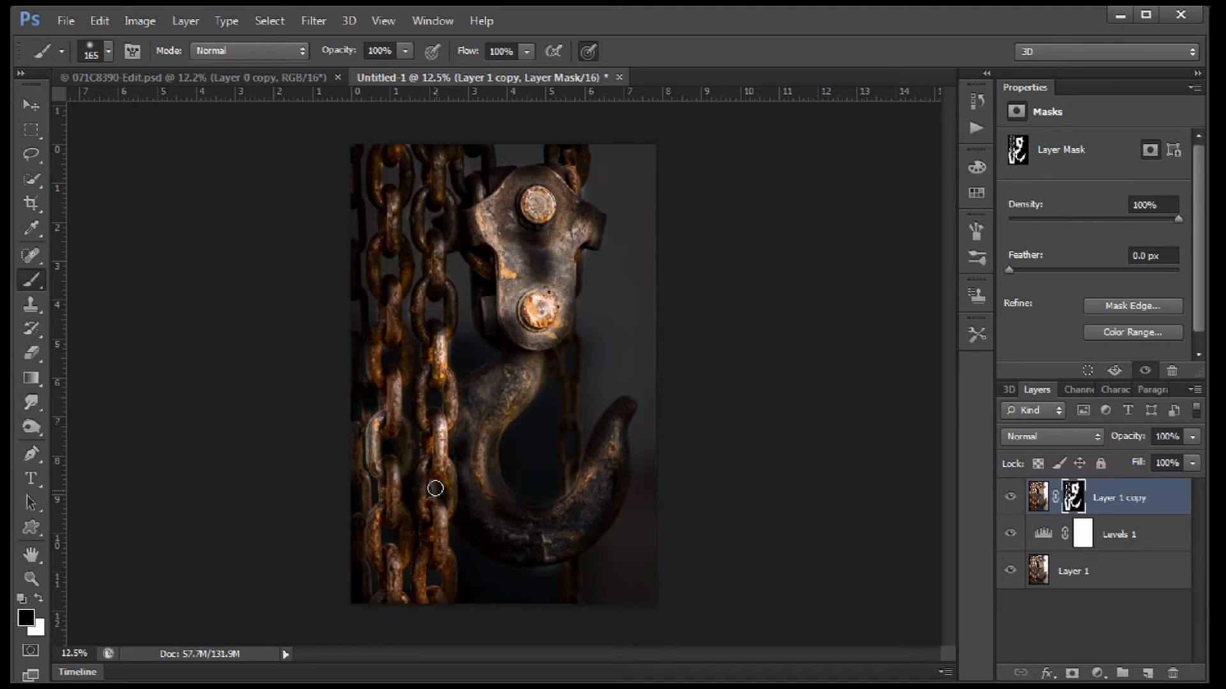
{"action": "left_click_drag", "start_coordinate": [452, 343], "coordinate": [454, 378]}
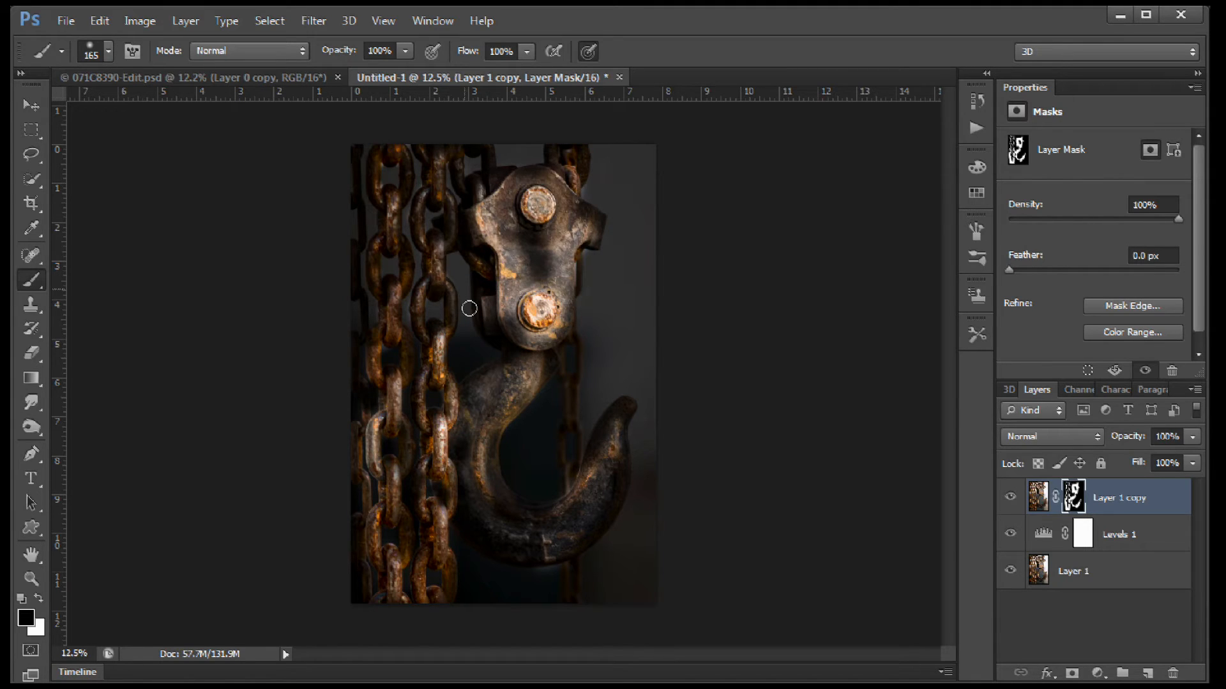
{"action": "left_click_drag", "start_coordinate": [452, 295], "coordinate": [445, 272]}
{"action": "left_click_drag", "start_coordinate": [415, 423], "coordinate": [414, 463]}
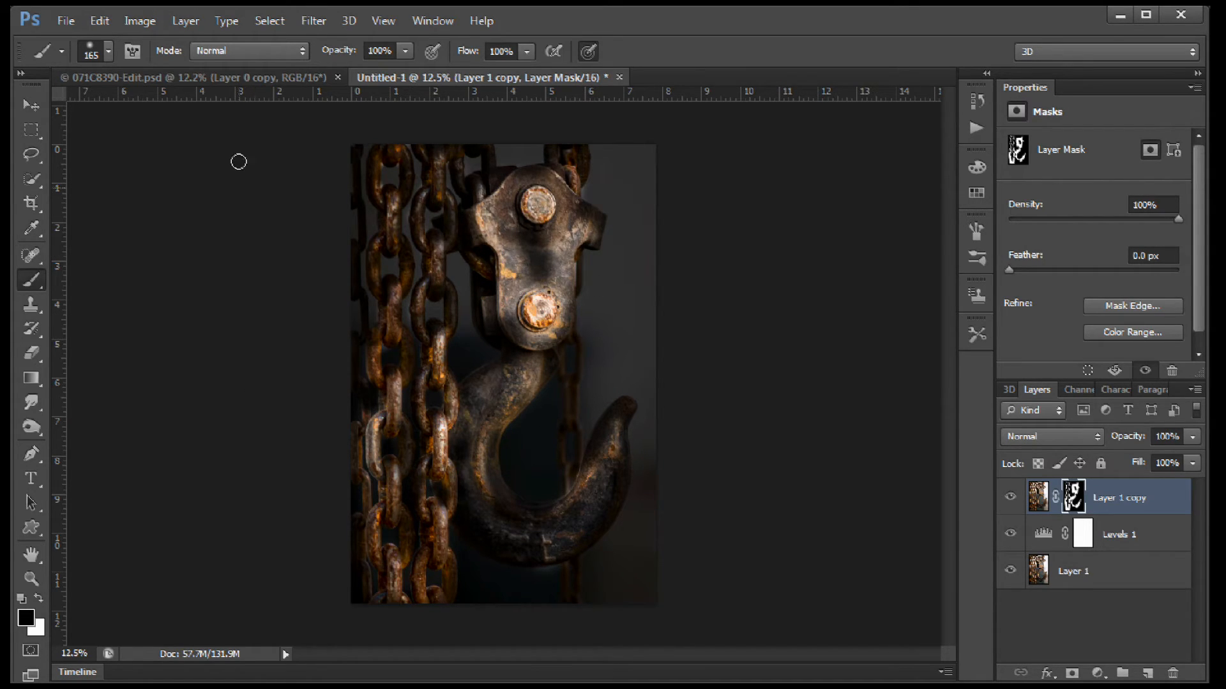
Switch to the 071C8390-Edit.psd document and inspect the Layer 0 copy mask as a red overlay.
{"action": "left_click", "coordinate": [218, 77]}
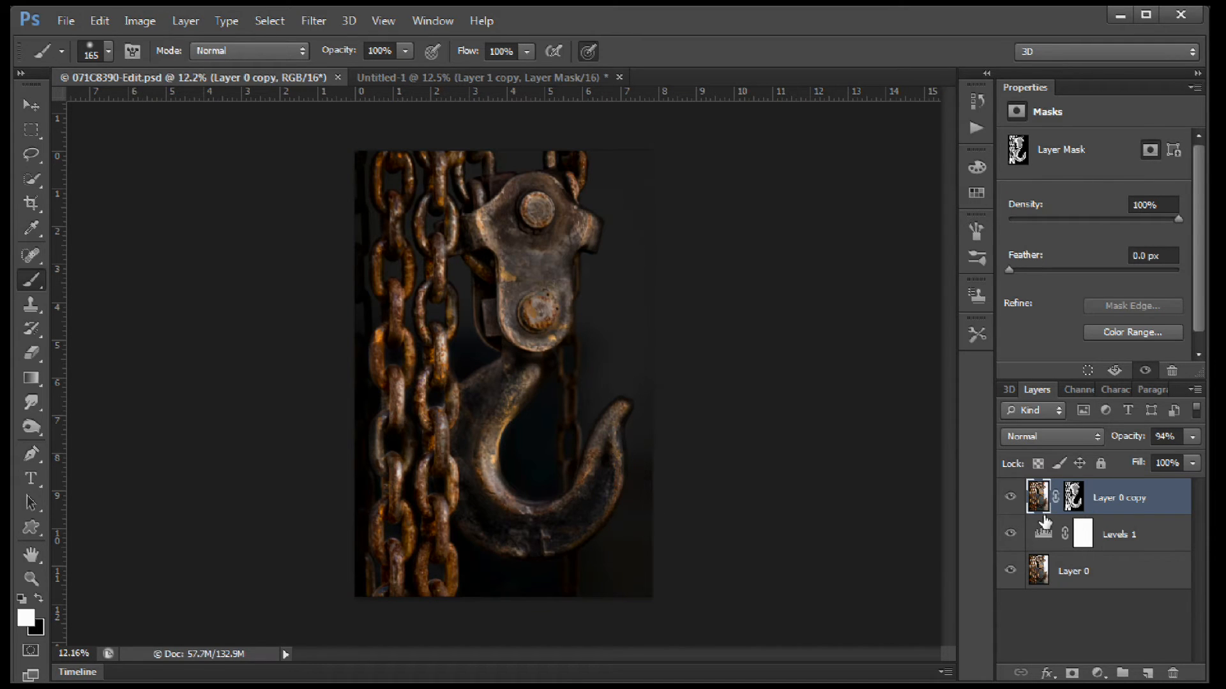
{"action": "left_click", "coordinate": [1075, 502]}
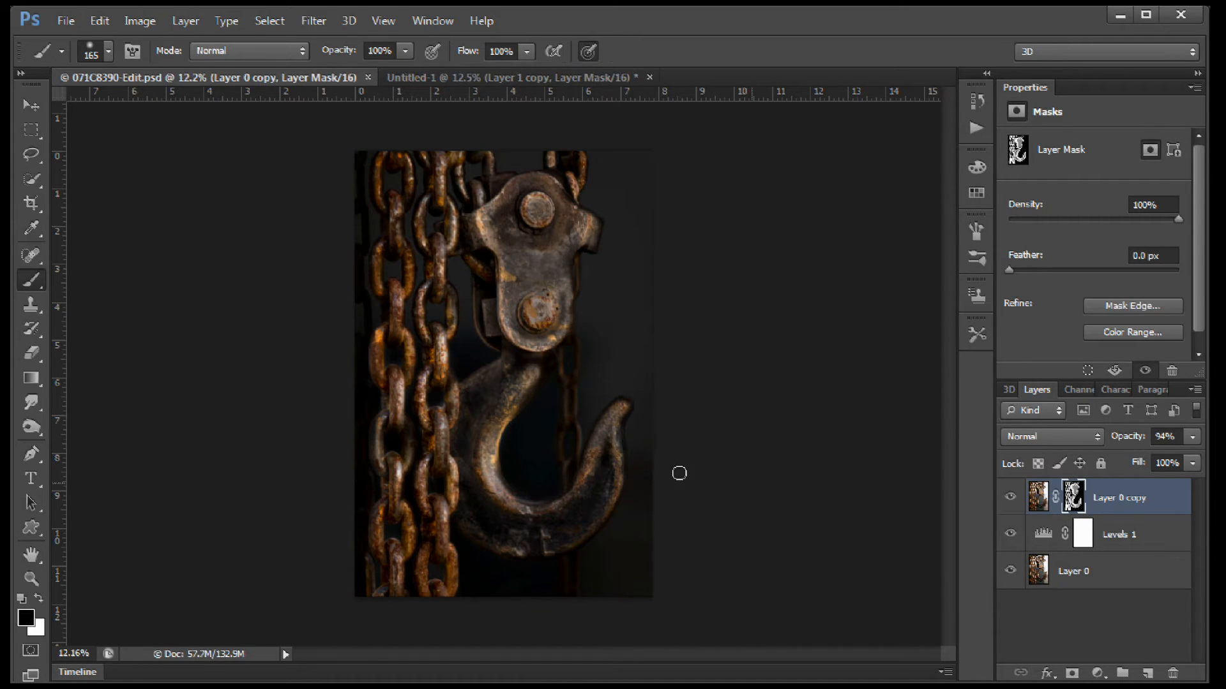
{"action": "key", "text": "x"}
{"action": "key", "text": "backslash"}
{"action": "key", "text": "x"}
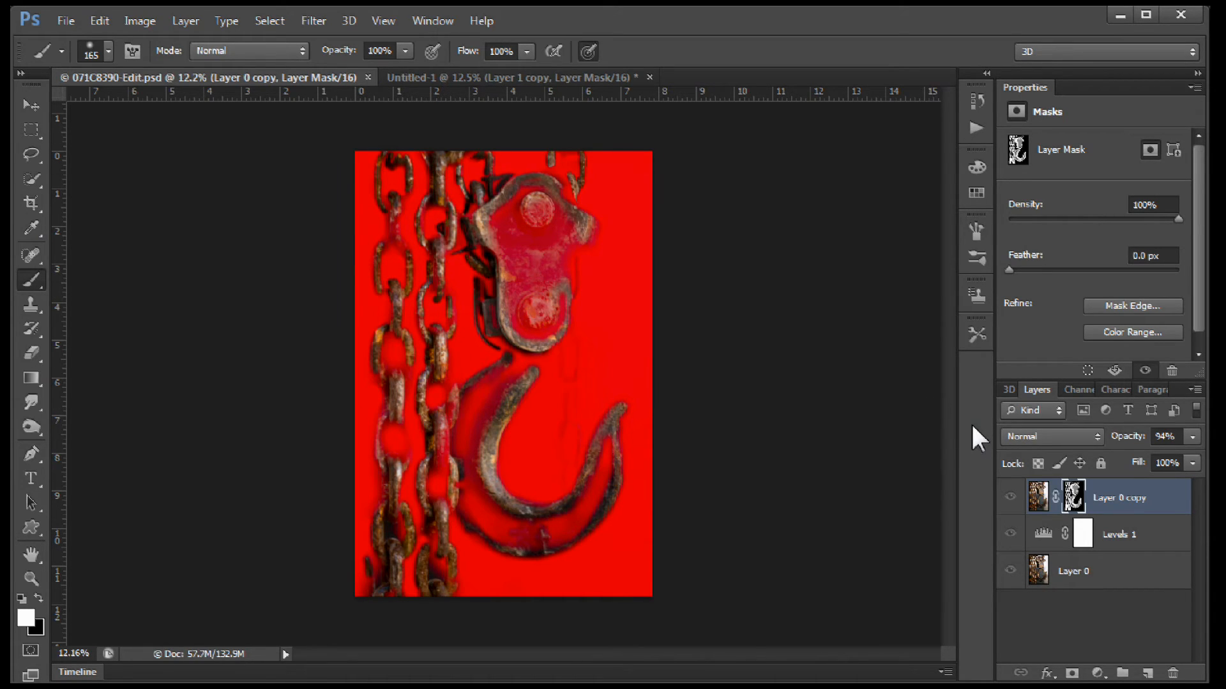
{"action": "key", "text": "backslash"}
{"action": "key", "text": "x"}
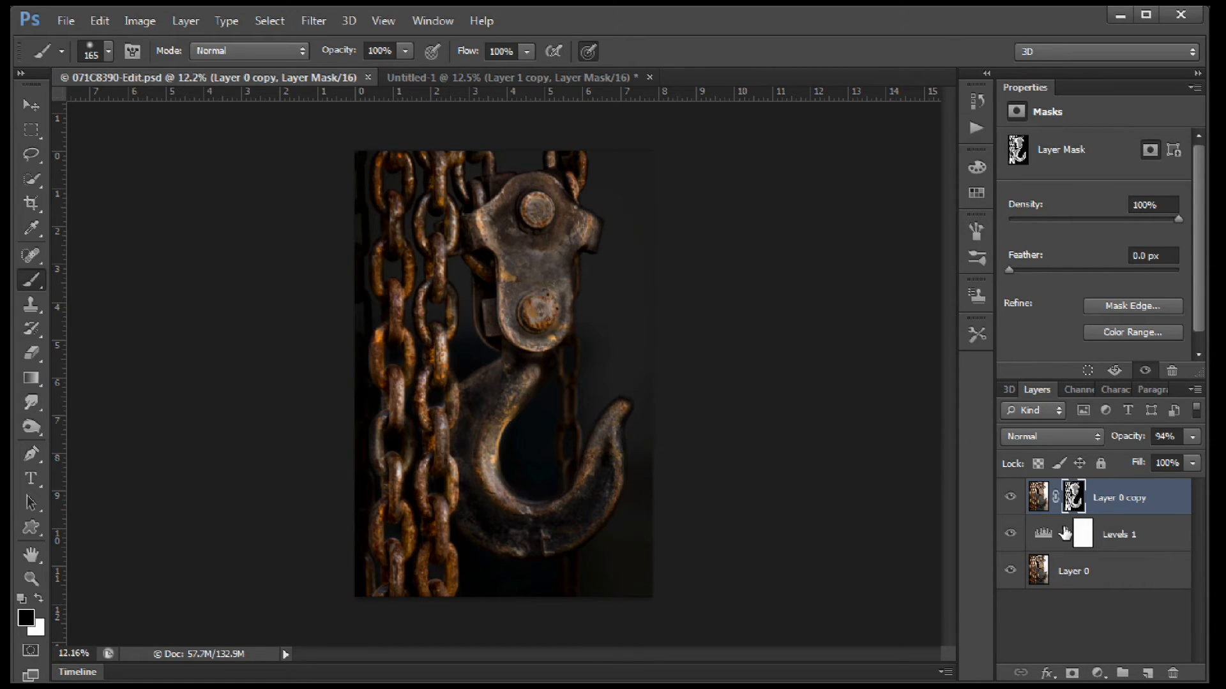
Hide and show Layer 0 copy and Levels 1 to compare the image before and after the edit.
{"action": "left_click", "coordinate": [1010, 497]}
{"action": "left_click", "coordinate": [1011, 535]}
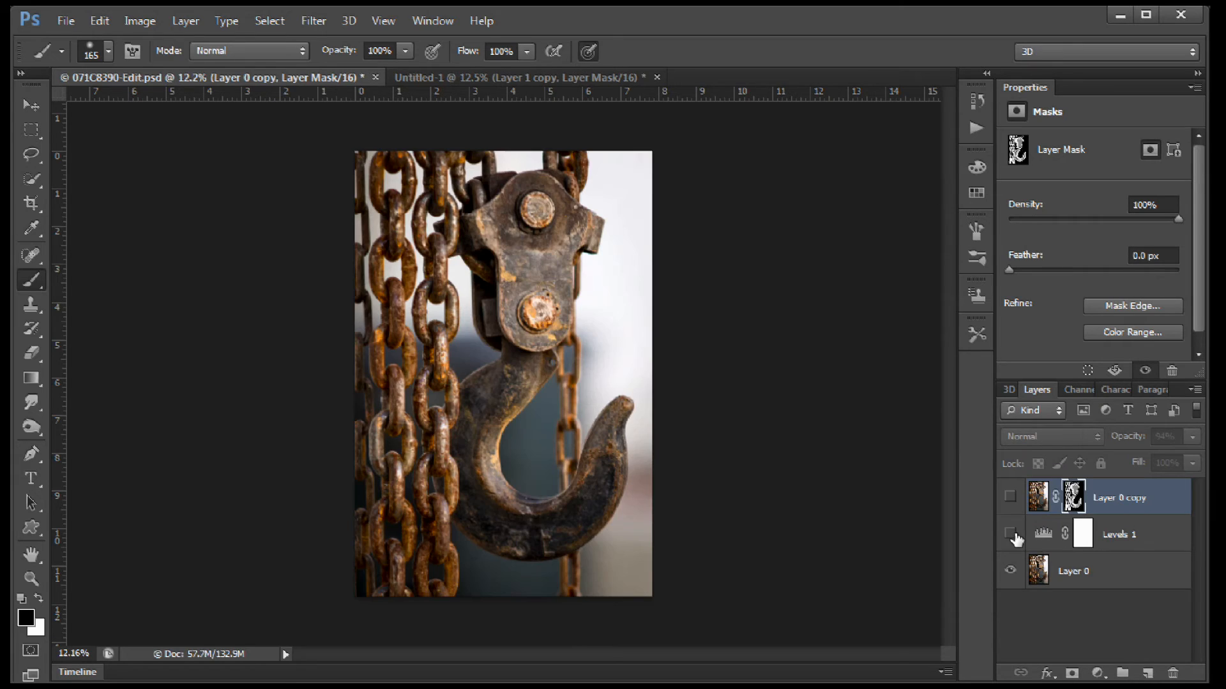
{"action": "left_click", "coordinate": [1010, 497]}
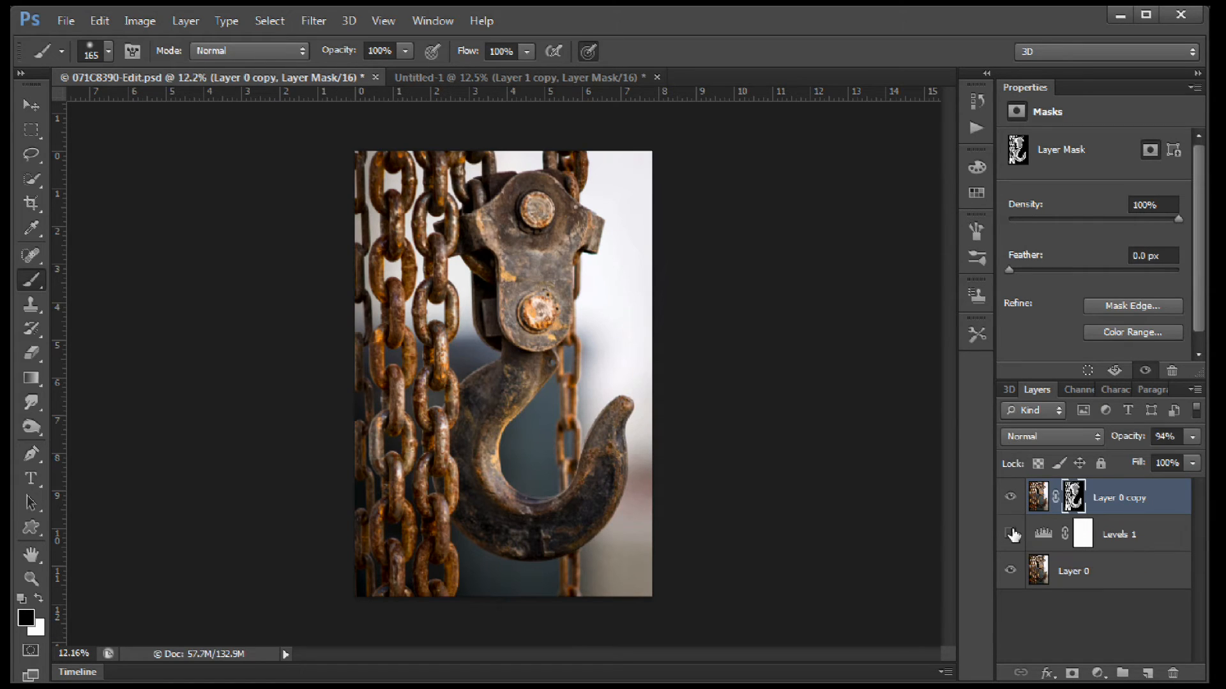
{"action": "left_click", "coordinate": [1011, 535]}
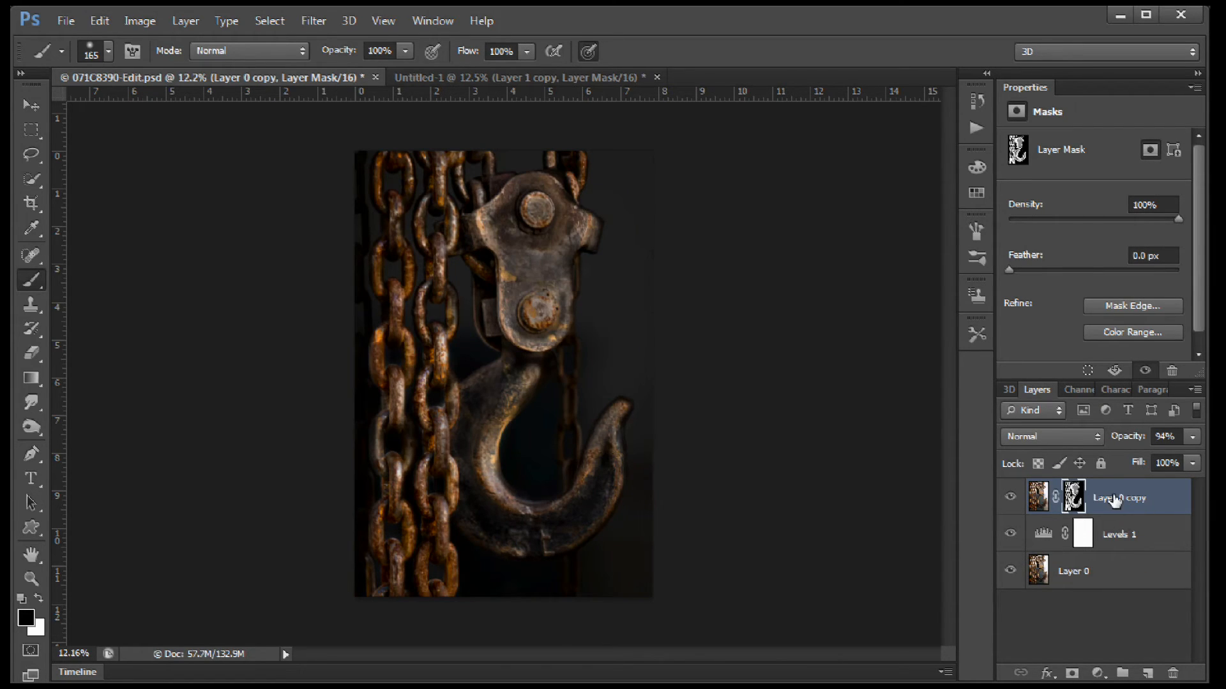
Stamp all visible layers into a new layer above Layer 0 copy and open it in the Viveza 2 filter.
{"action": "left_click", "coordinate": [1162, 495]}
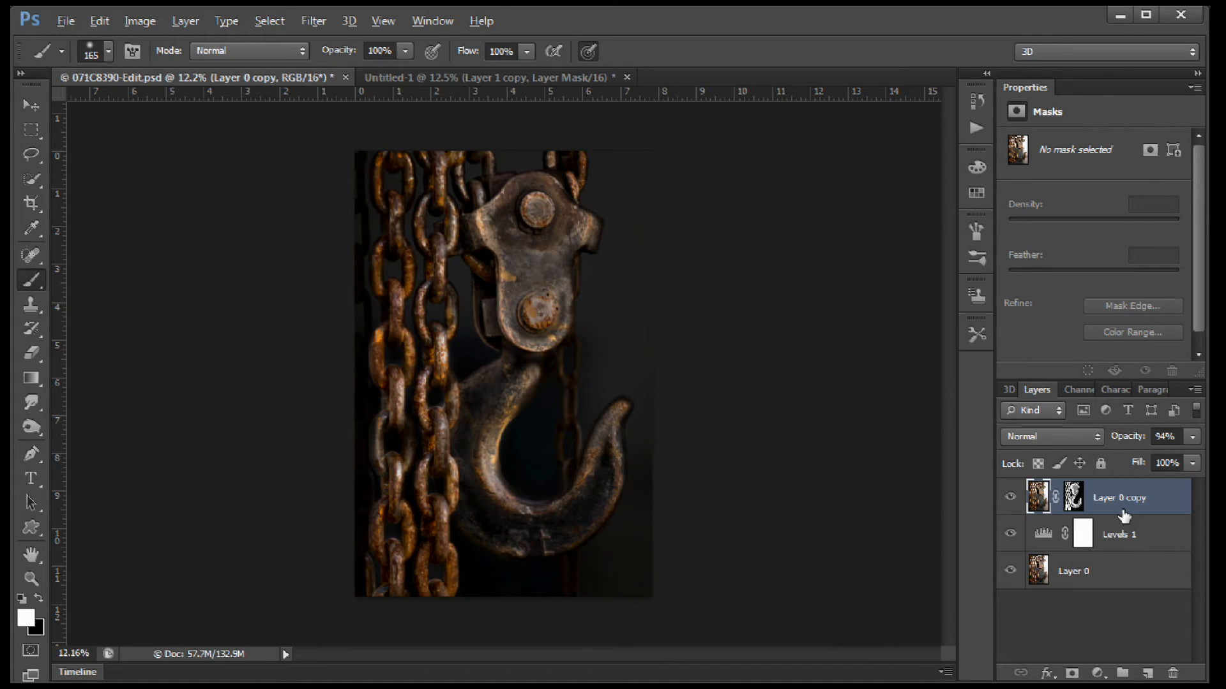
{"action": "key", "text": "ctrl+shift+alt+e"}
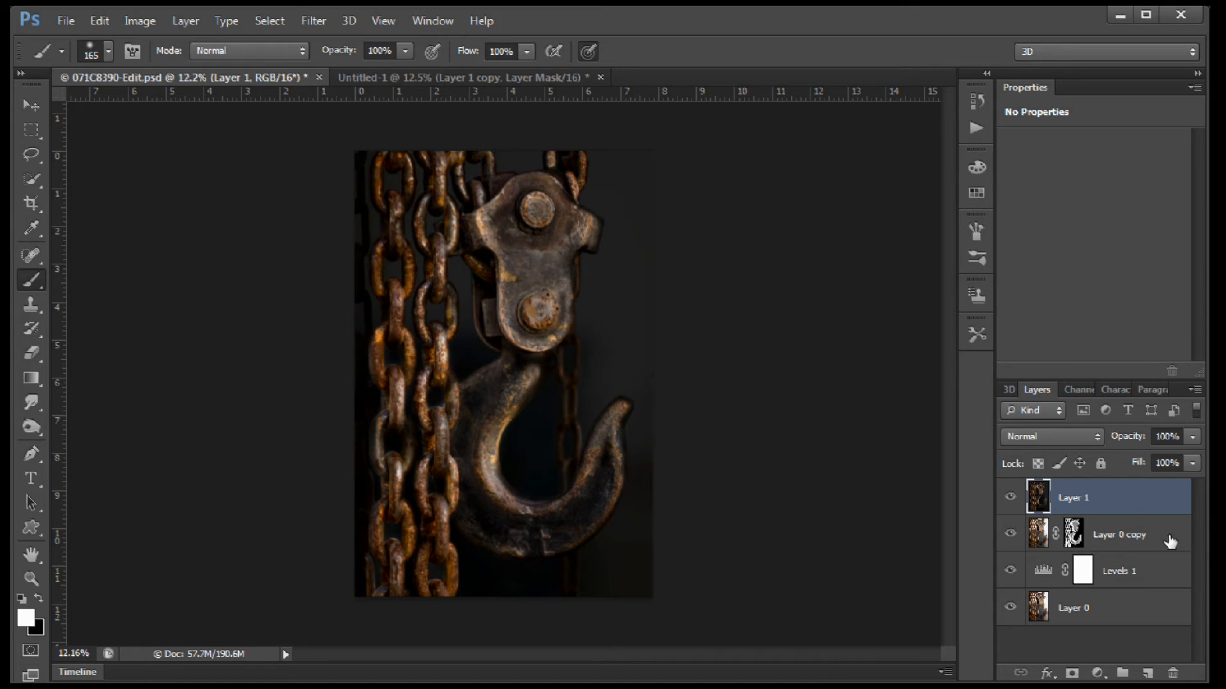
{"action": "left_click", "coordinate": [310, 21]}
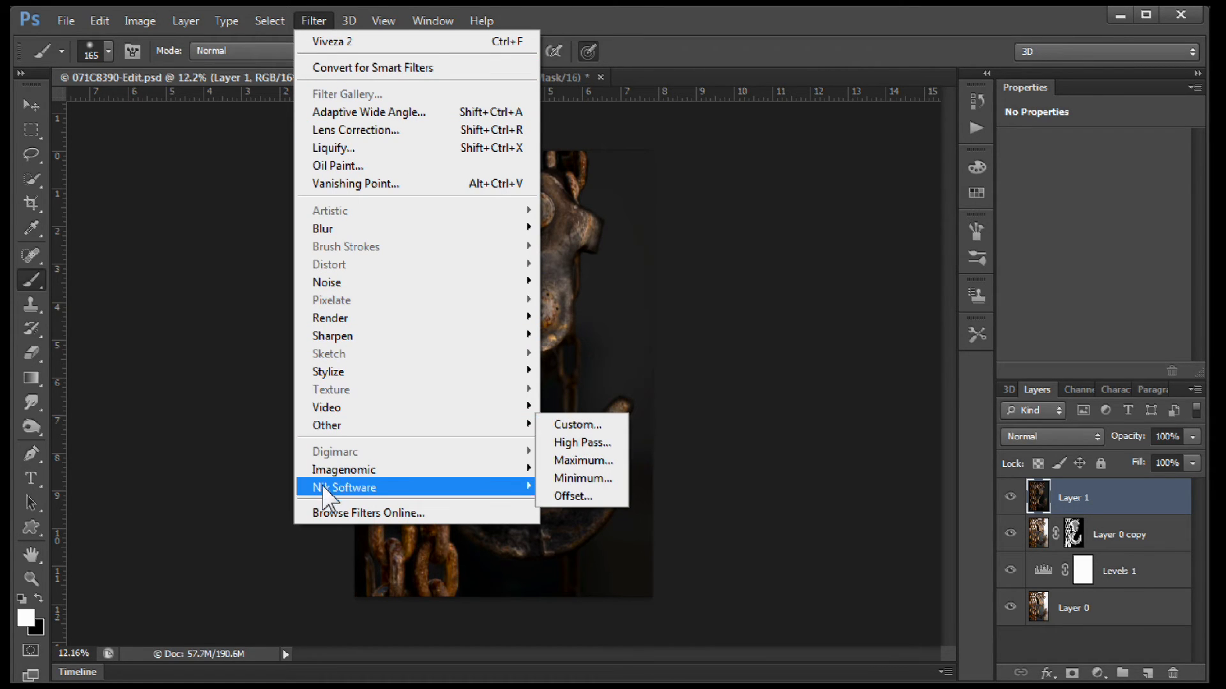
{"action": "mouse_move", "coordinate": [323, 495]}
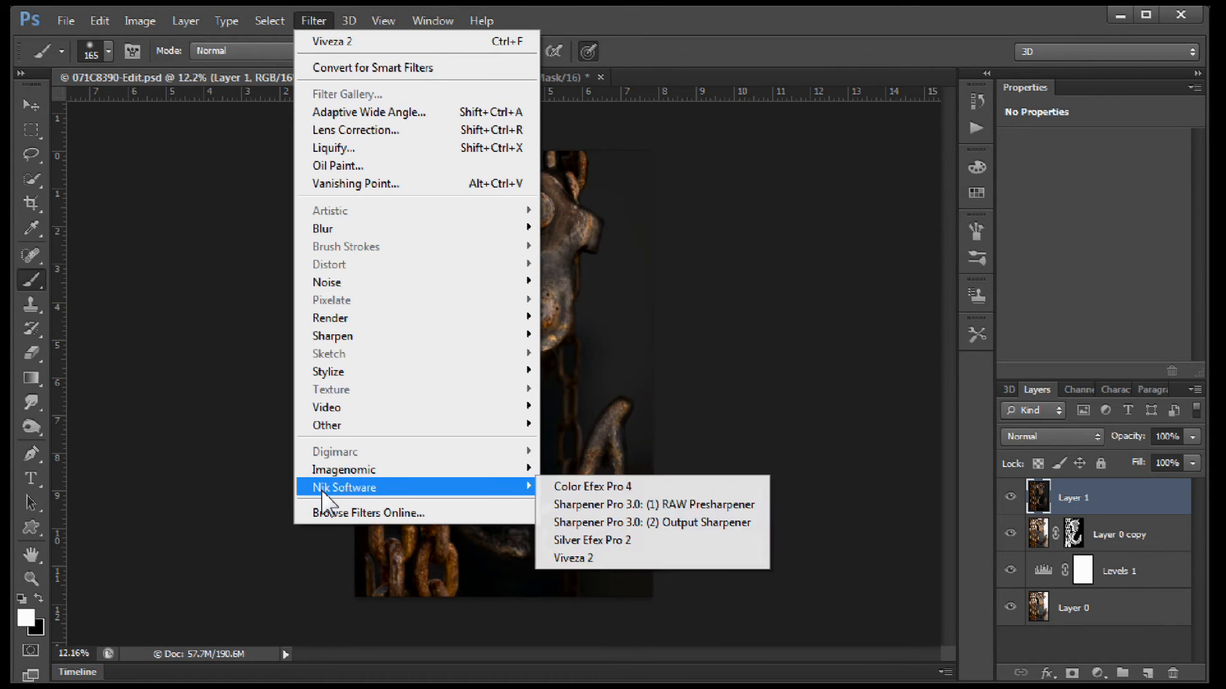
{"action": "left_click", "coordinate": [564, 556]}
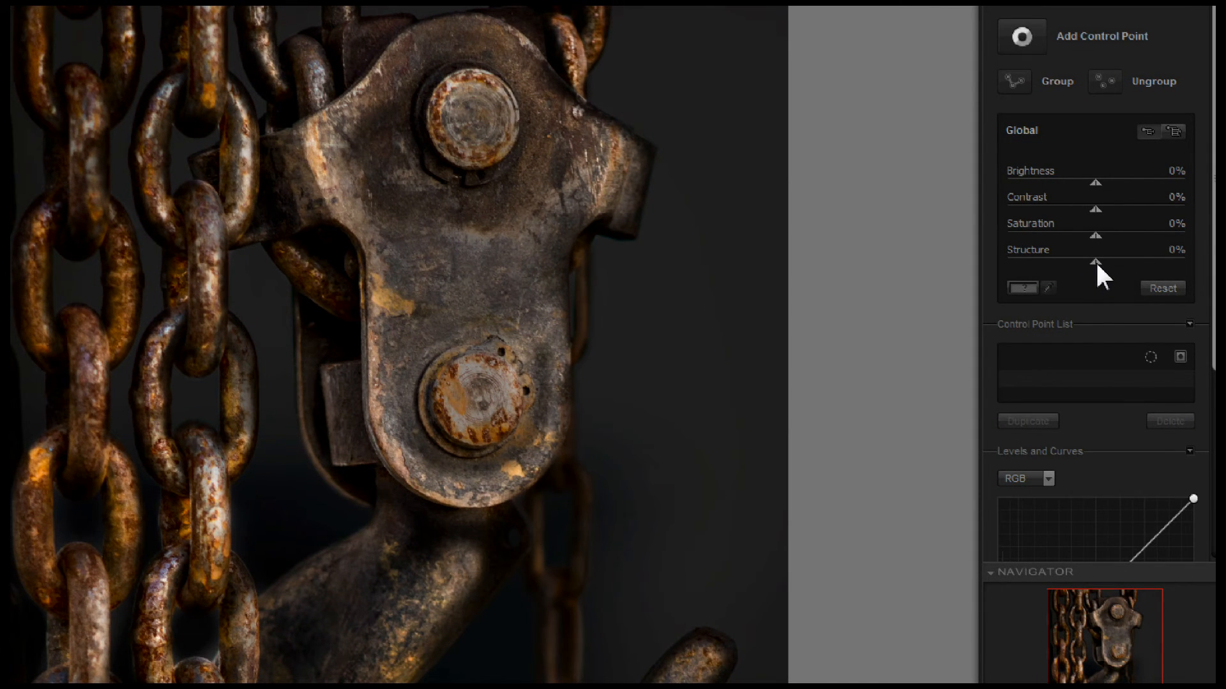
Apply global Viveza adjustments of 72% structure, 17% saturation and 8% contrast.
{"action": "left_click_drag", "start_coordinate": [1097, 262], "coordinate": [1153, 260]}
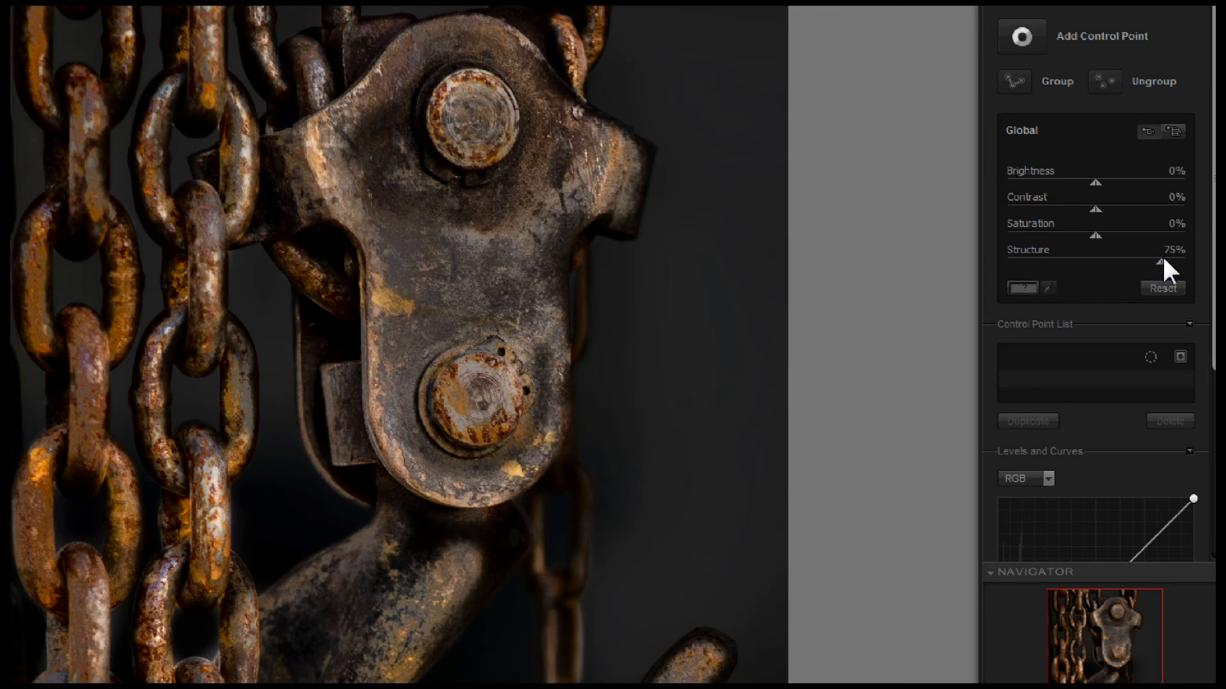
{"action": "left_click_drag", "start_coordinate": [1095, 235], "coordinate": [1101, 209]}
{"action": "left_click_drag", "start_coordinate": [403, 375], "coordinate": [409, 209]}
{"action": "left_click_drag", "start_coordinate": [336, 466], "coordinate": [334, 410]}
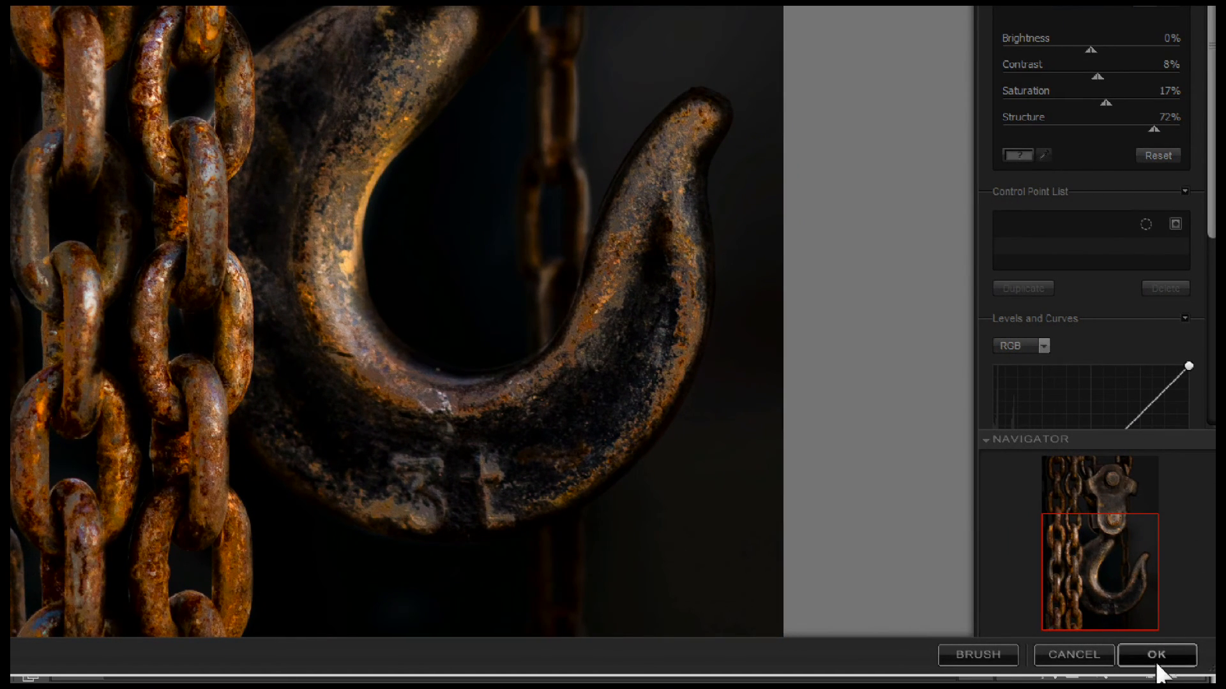
{"action": "left_click", "coordinate": [1157, 657]}
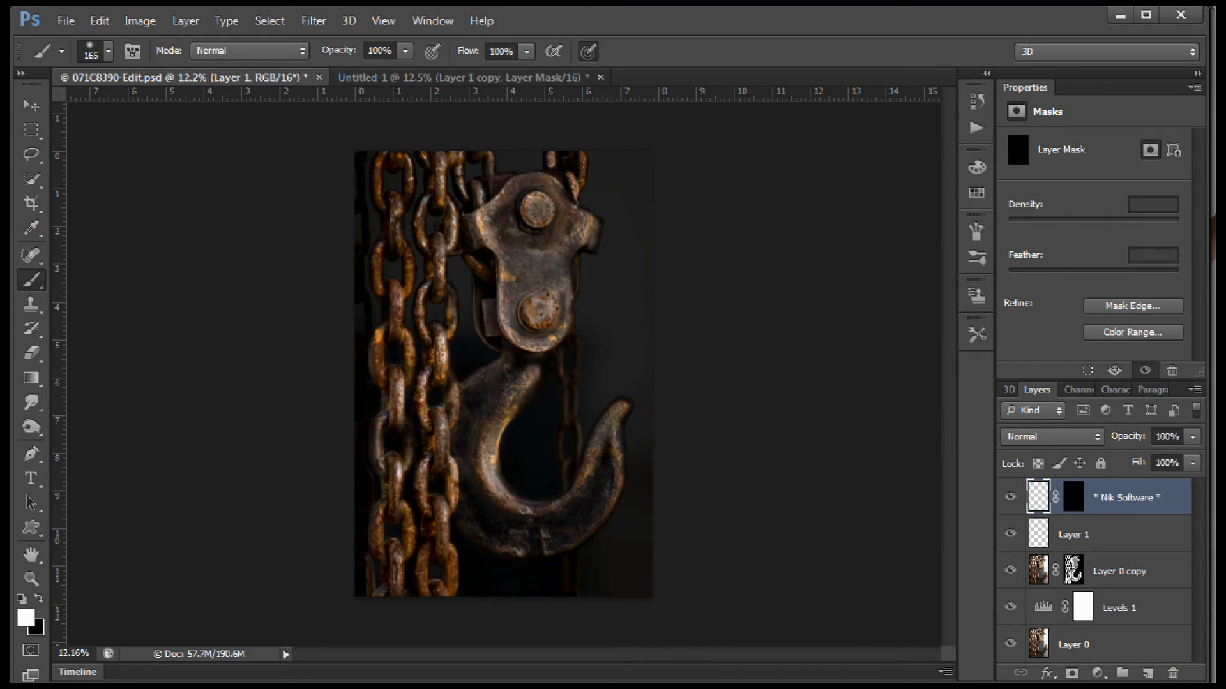
Select a rectangle around the hook and chains, inset from the image borders, and preview it in Refine Edge with Marching Ants view.
{"action": "left_click", "coordinate": [31, 129]}
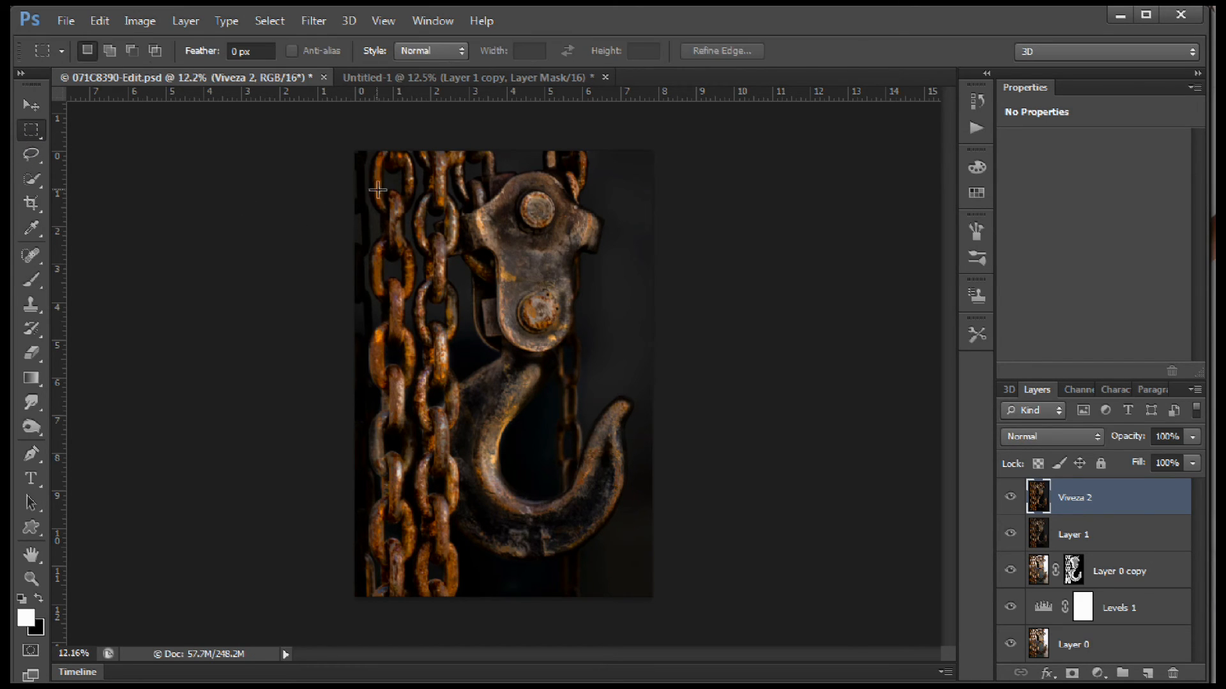
{"action": "left_click_drag", "start_coordinate": [379, 188], "coordinate": [631, 547]}
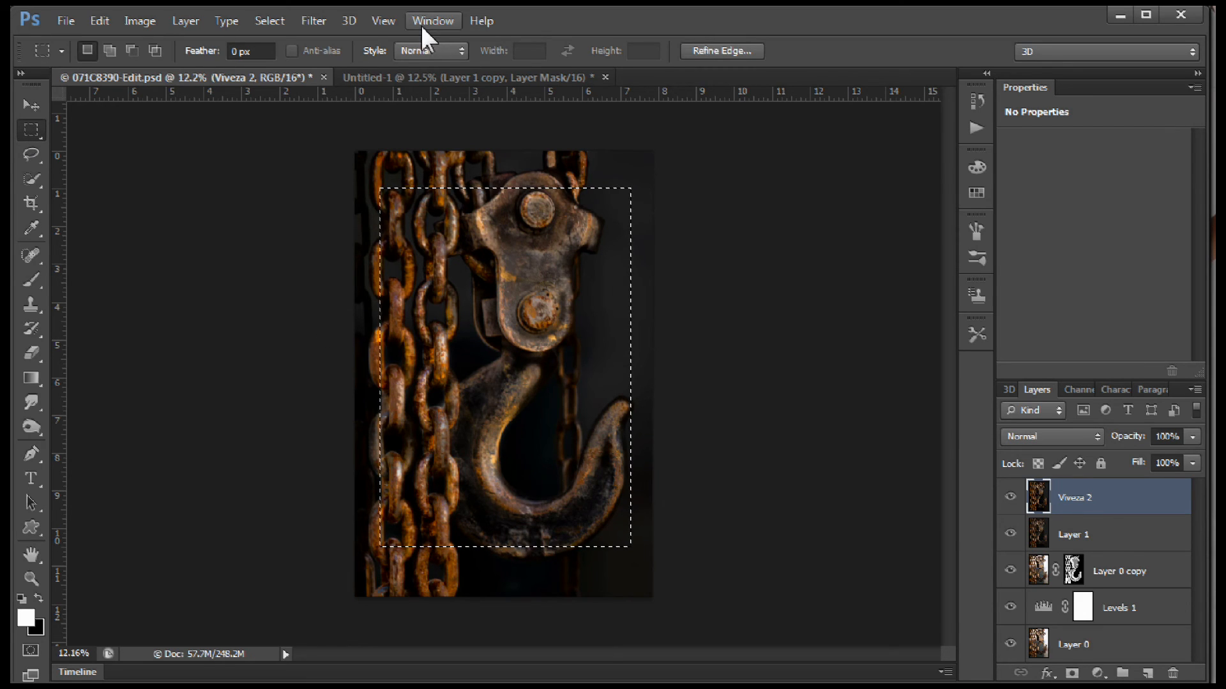
{"action": "left_click", "coordinate": [264, 21]}
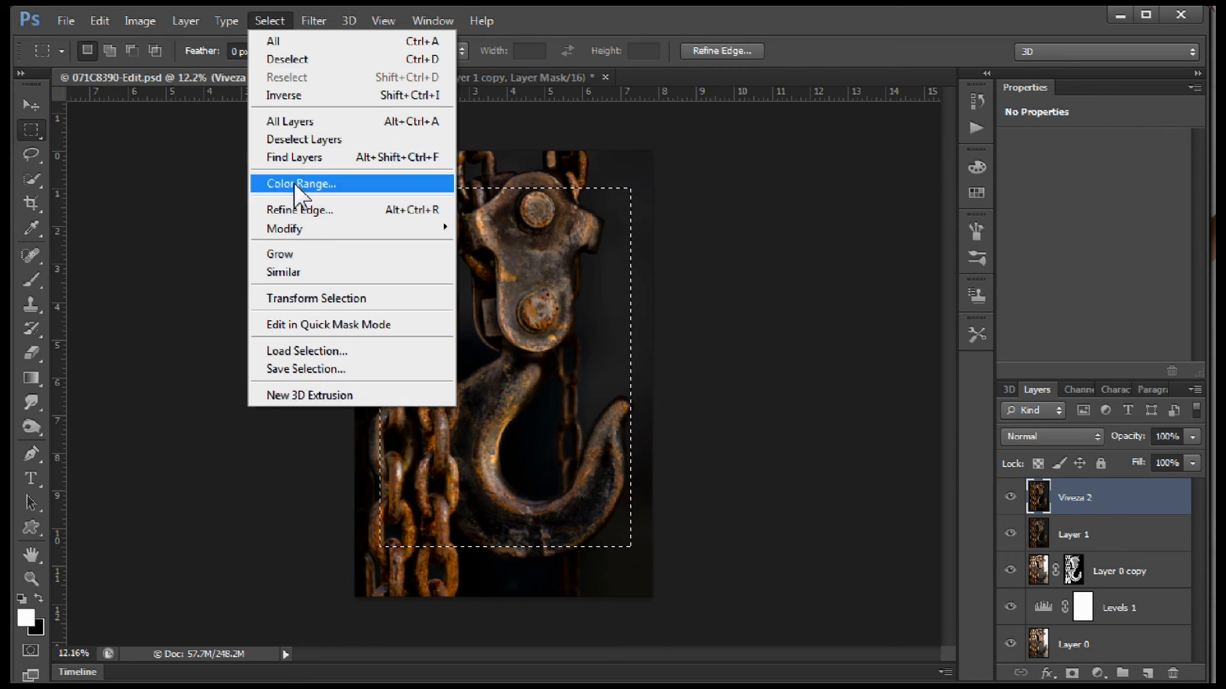
{"action": "left_click", "coordinate": [292, 211]}
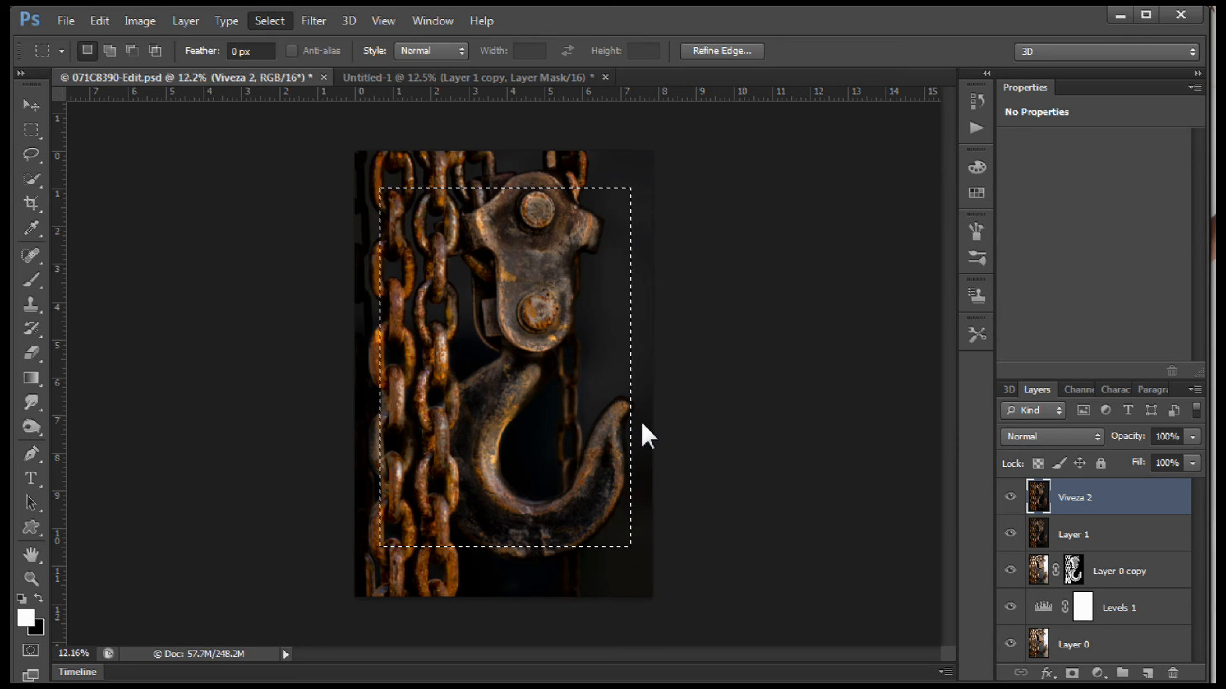
{"action": "left_click", "coordinate": [1130, 255]}
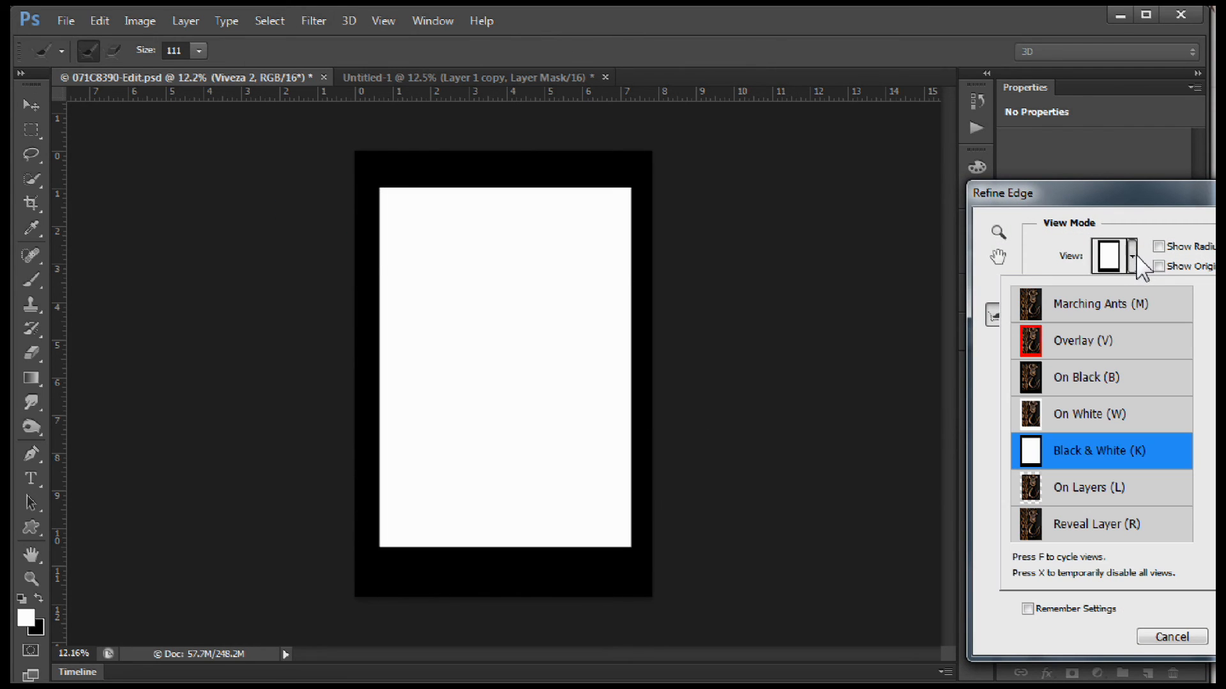
{"action": "left_click", "coordinate": [1120, 308]}
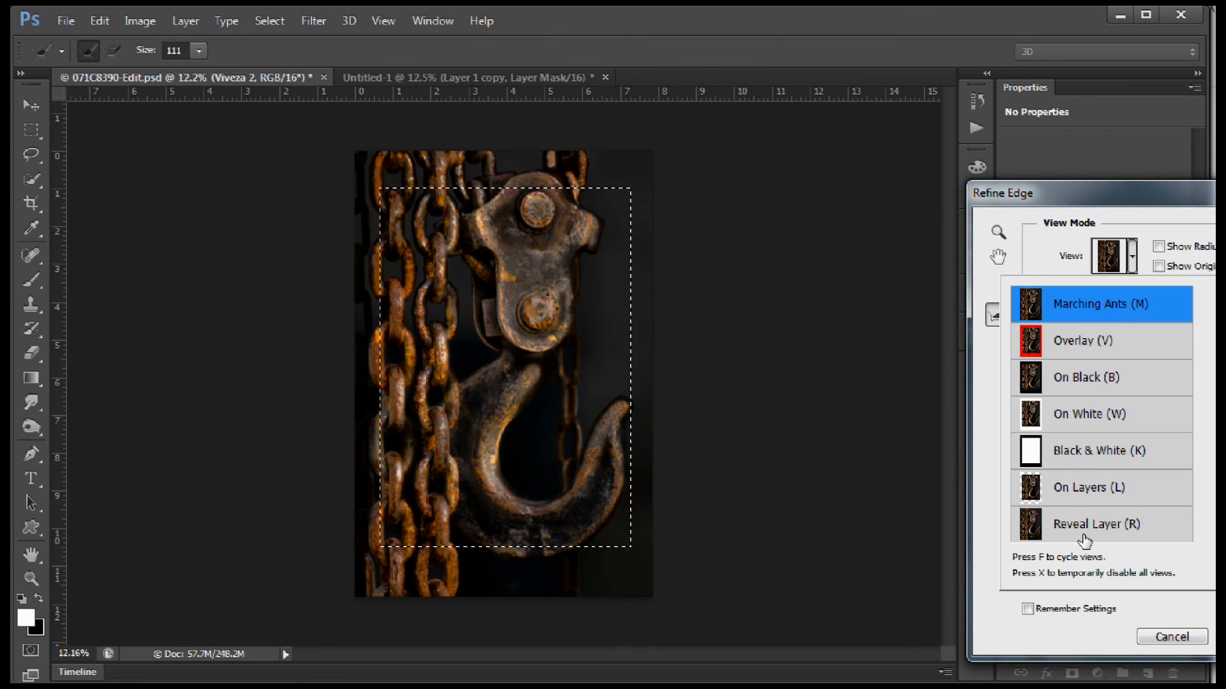
{"action": "left_click", "coordinate": [1132, 255]}
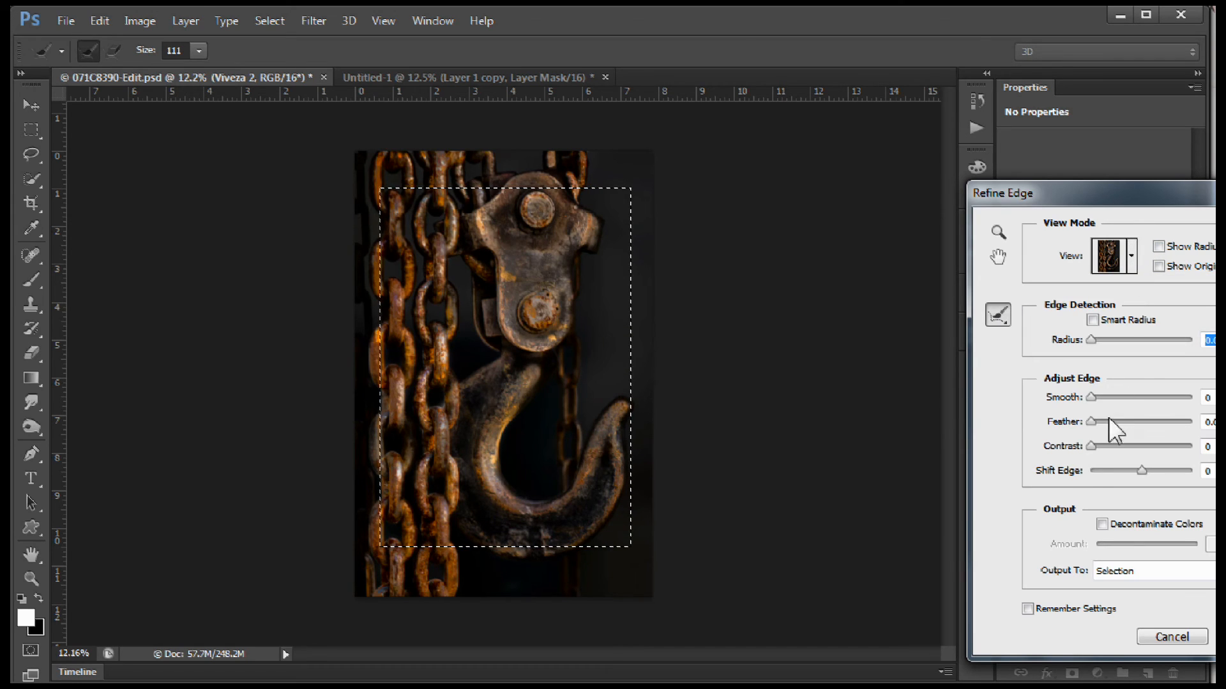
Feather the rectangular selection heavily, shift its edge slightly outward, and invert it to select the image borders.
{"action": "left_click_drag", "start_coordinate": [1089, 423], "coordinate": [1175, 423]}
{"action": "left_click_drag", "start_coordinate": [1138, 471], "coordinate": [1144, 470]}
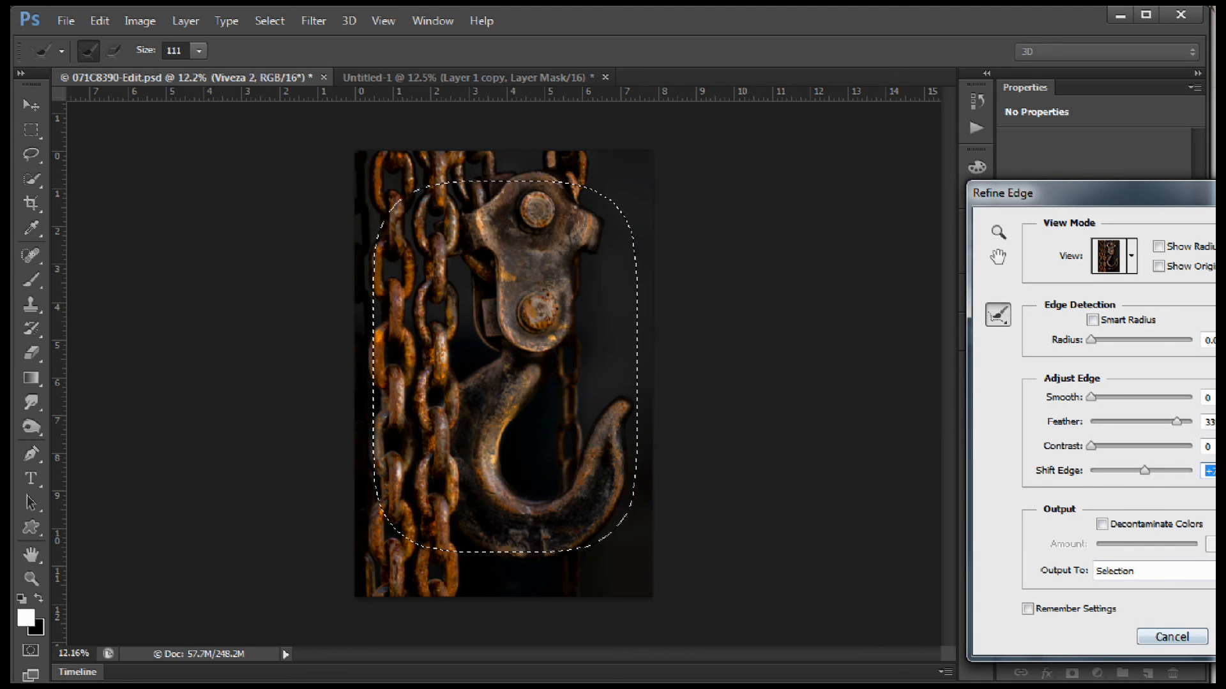
{"action": "key", "text": "Return"}
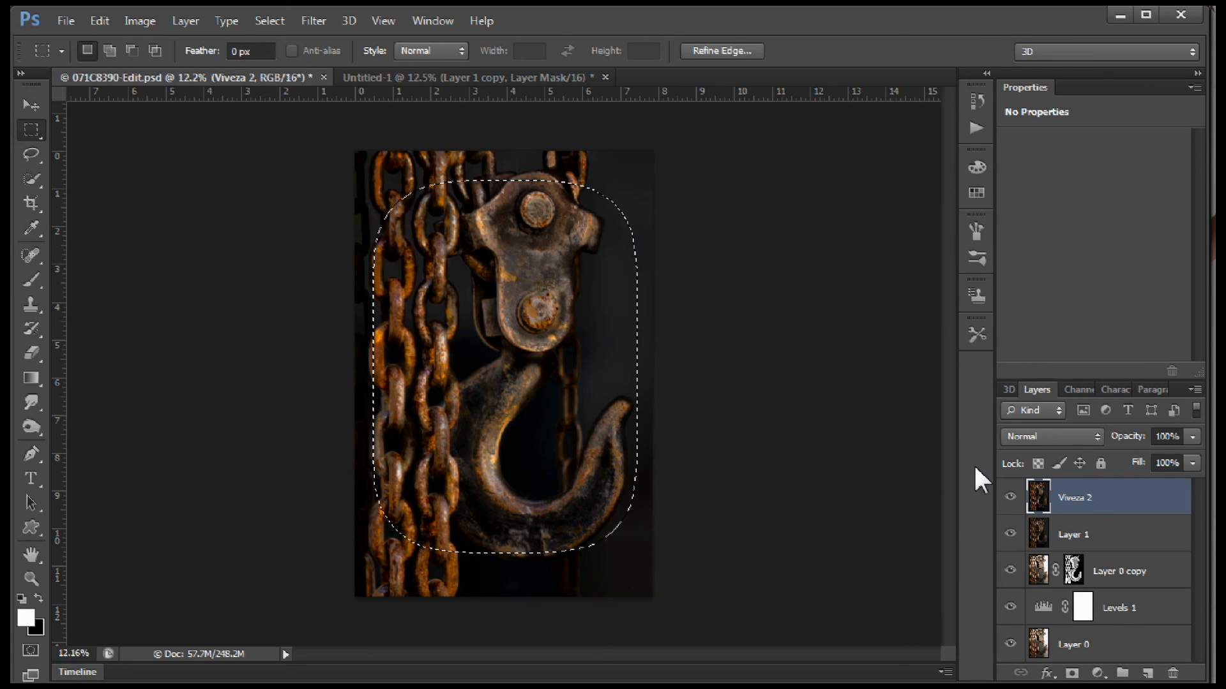
{"action": "key", "text": "ctrl+shift+i"}
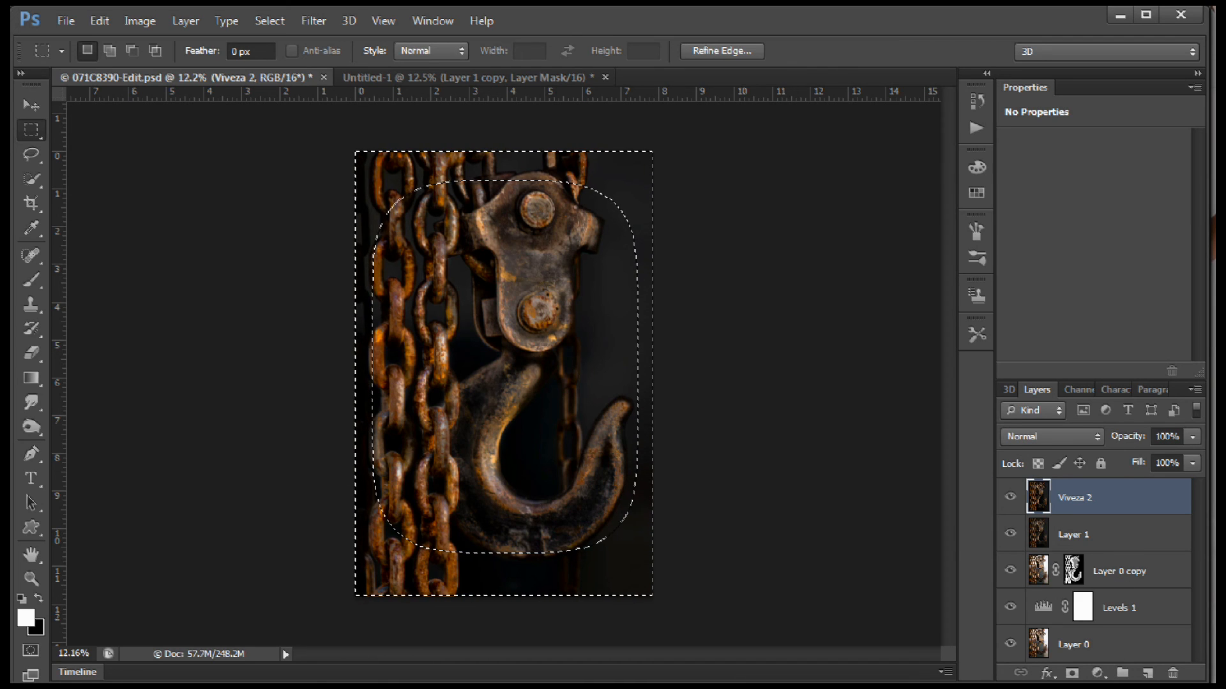
Darken the selected borders with a Curves adjustment layer mapping input 128 to output 70, and save the document.
{"action": "left_click", "coordinate": [1099, 674]}
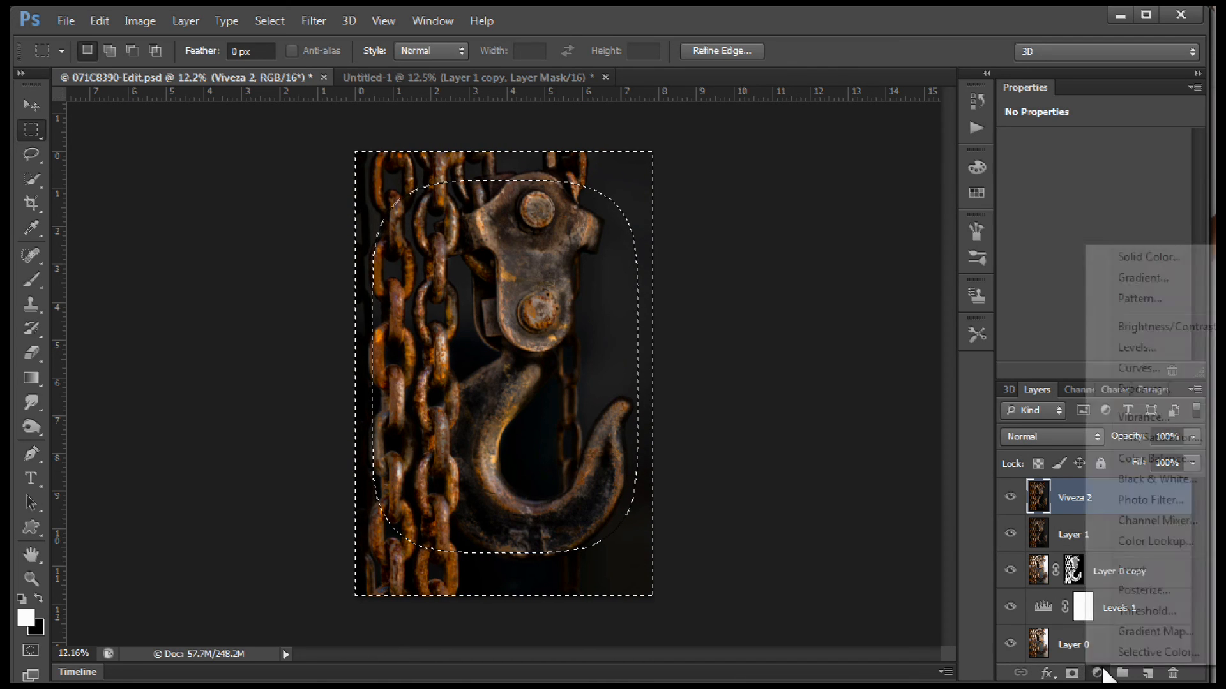
{"action": "left_click", "coordinate": [1142, 371]}
{"action": "mouse_move", "coordinate": [1112, 252]}
{"action": "left_mouse_down"}
{"action": "mouse_move", "coordinate": [1129, 265]}
{"action": "mouse_move", "coordinate": [1110, 282]}
{"action": "left_mouse_up"}
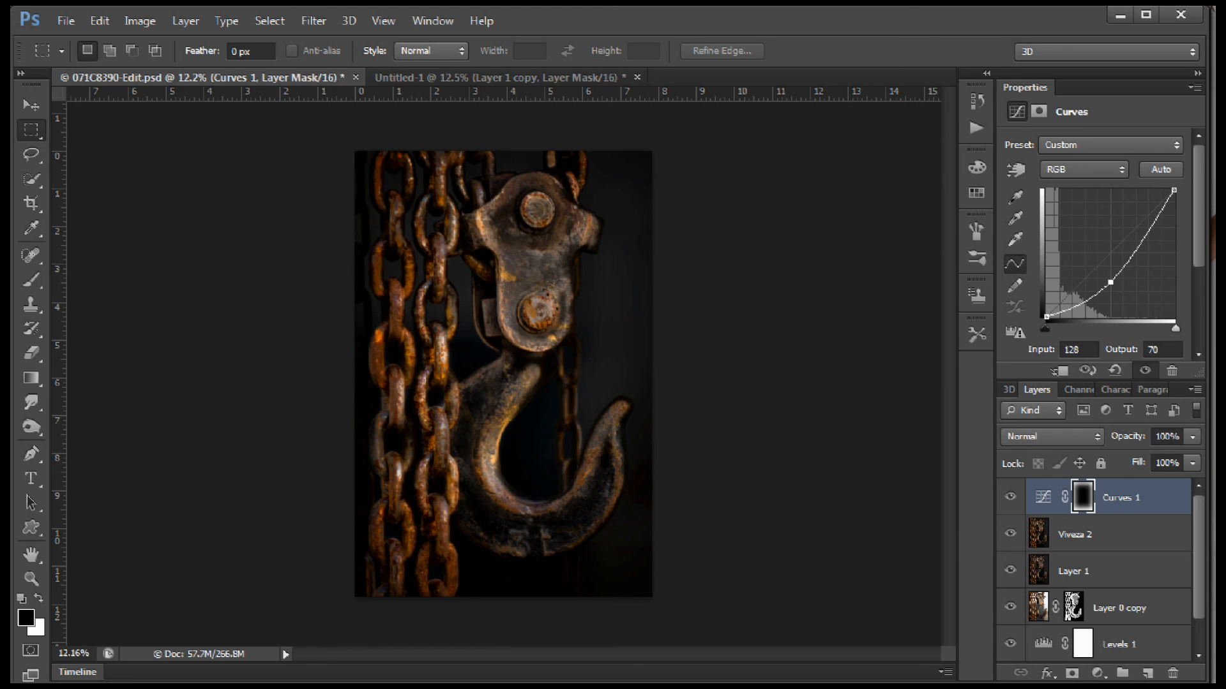
{"action": "left_click", "coordinate": [64, 20]}
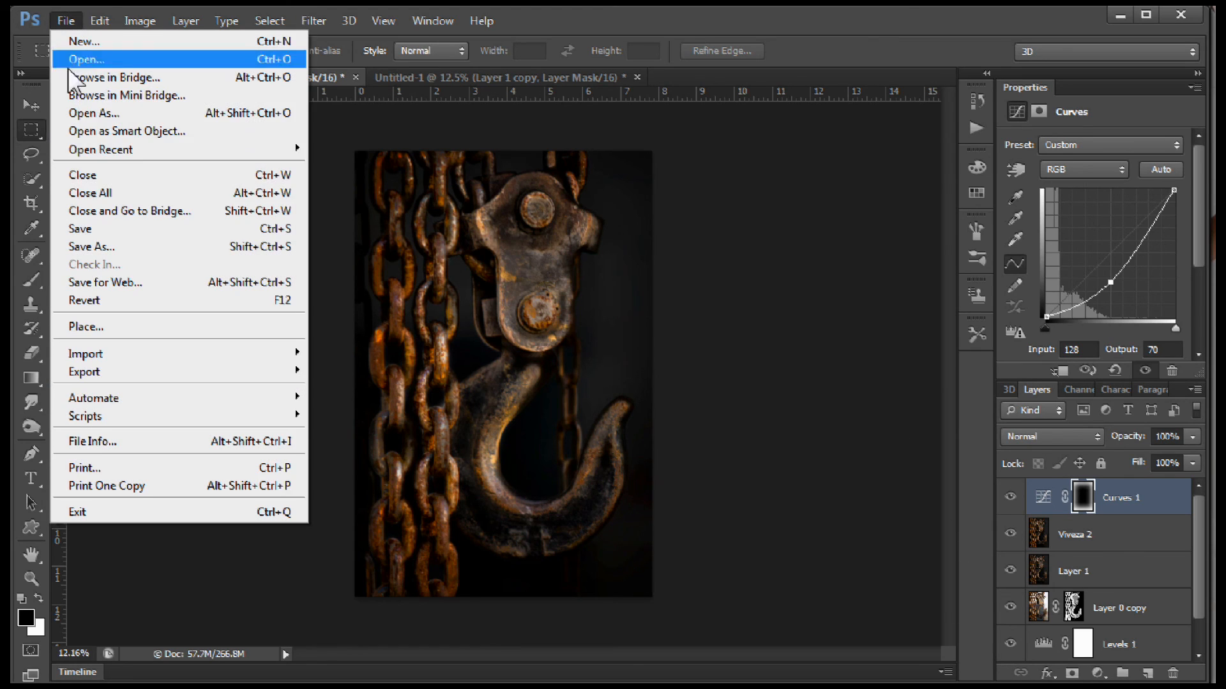
{"action": "left_click", "coordinate": [72, 230]}
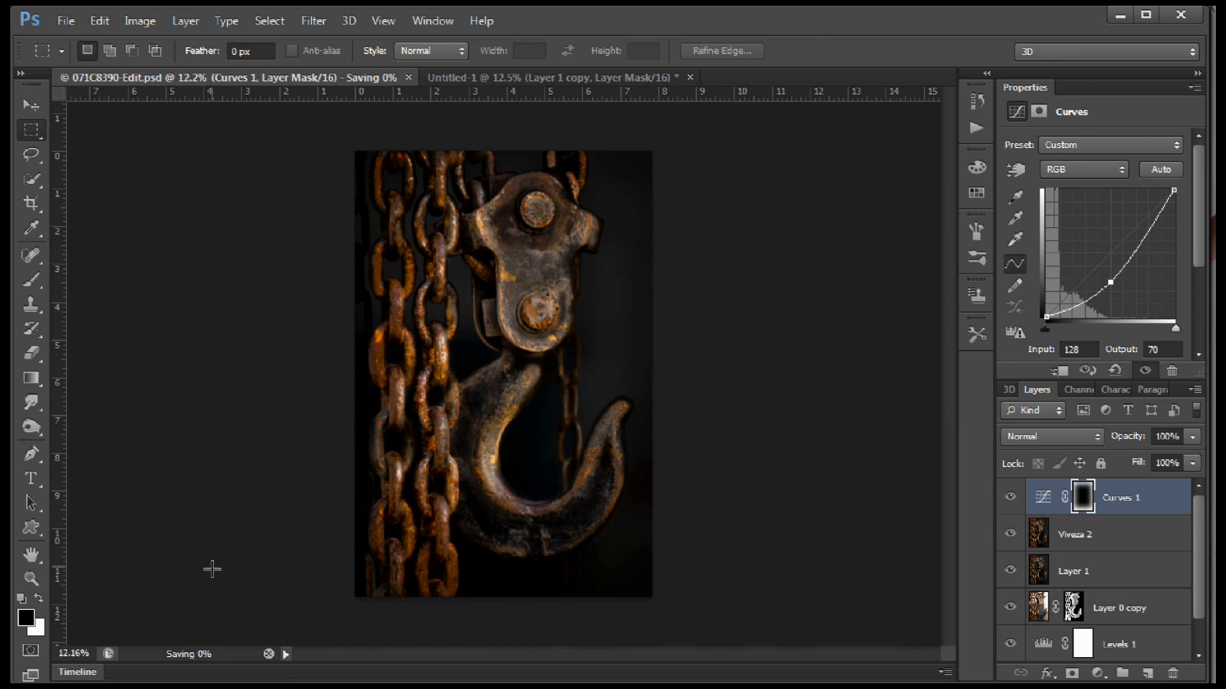